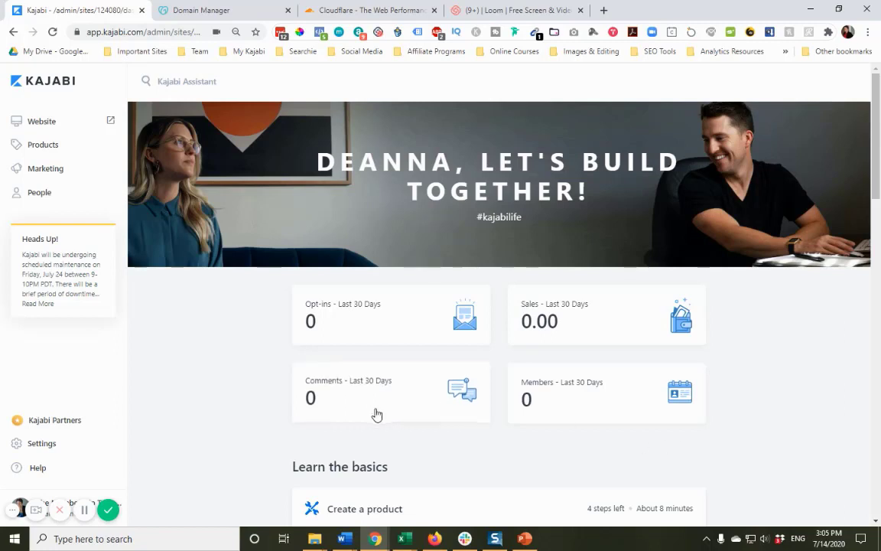
Switch to GoDaddy's Domain Settings for themembershiptechhub.com and preview the DNS menu options without choosing one.
click(227, 14)
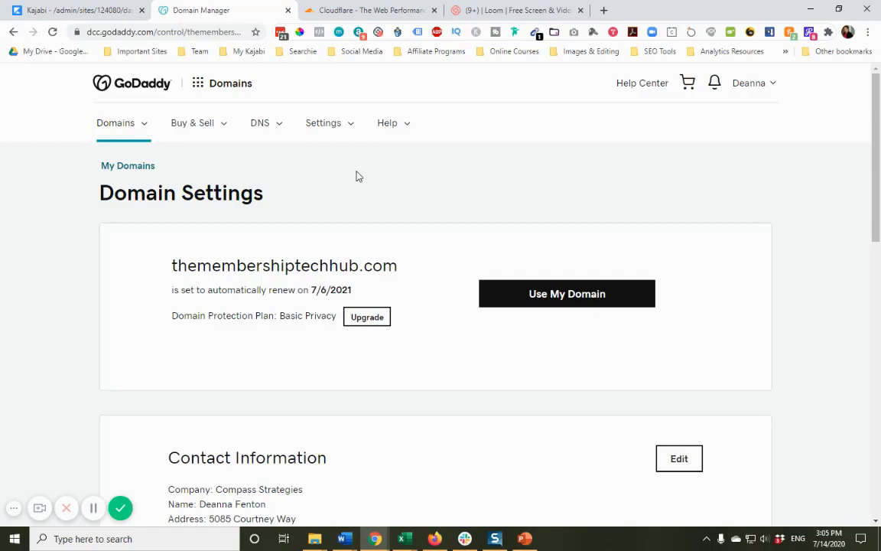
click(262, 130)
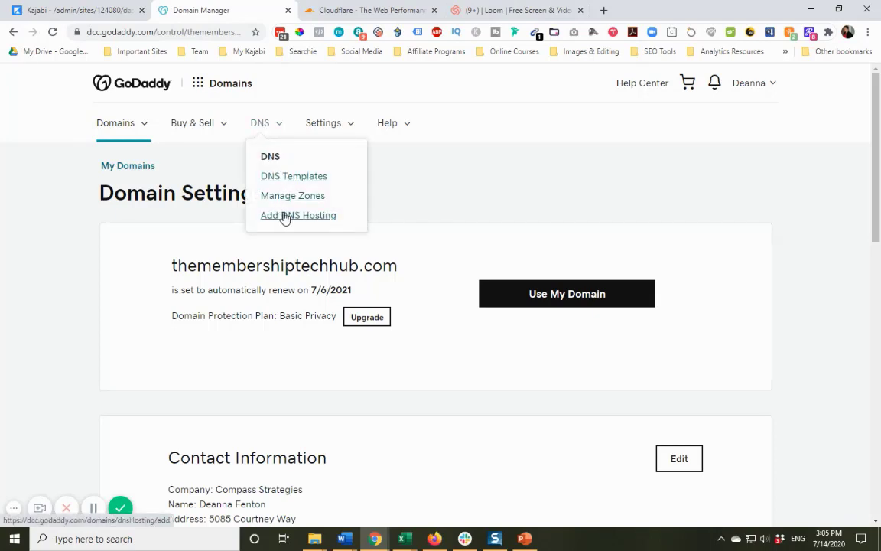
click(426, 186)
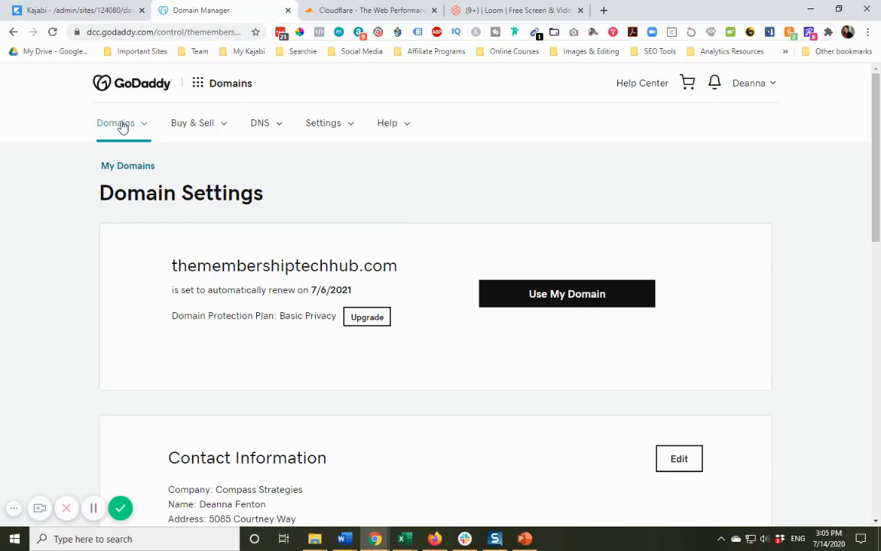
In Kajabi Settings, open the Custom Domain card to reach Connect Existing Domain.
click(94, 17)
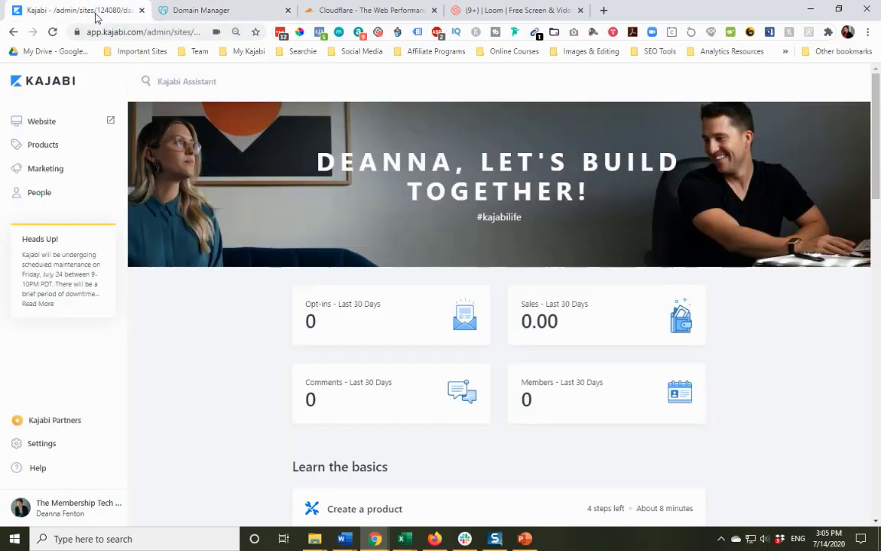
click(42, 447)
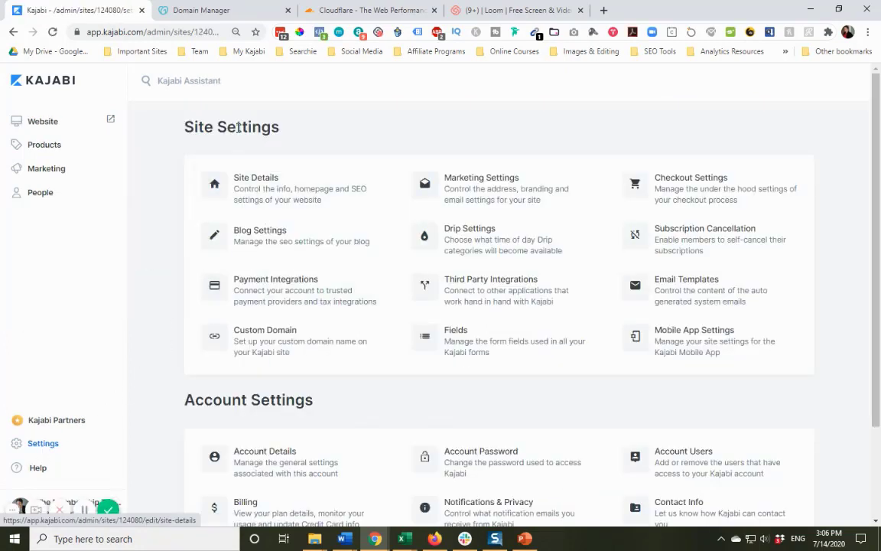
click(269, 347)
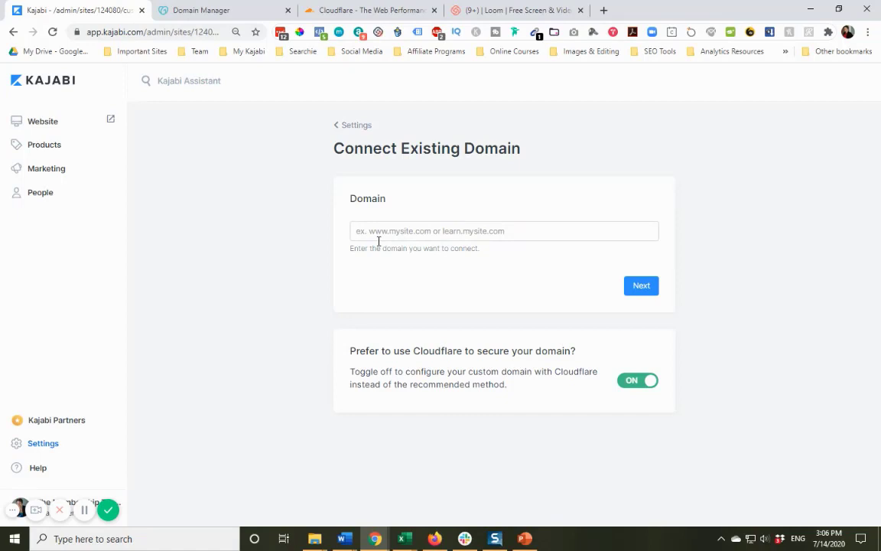
click(445, 231)
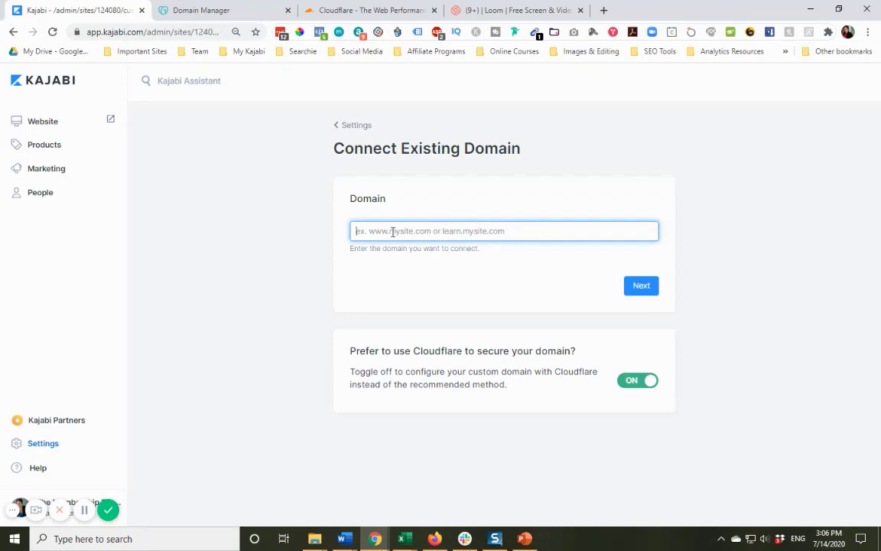
text(www.therembershiptechhub.com)
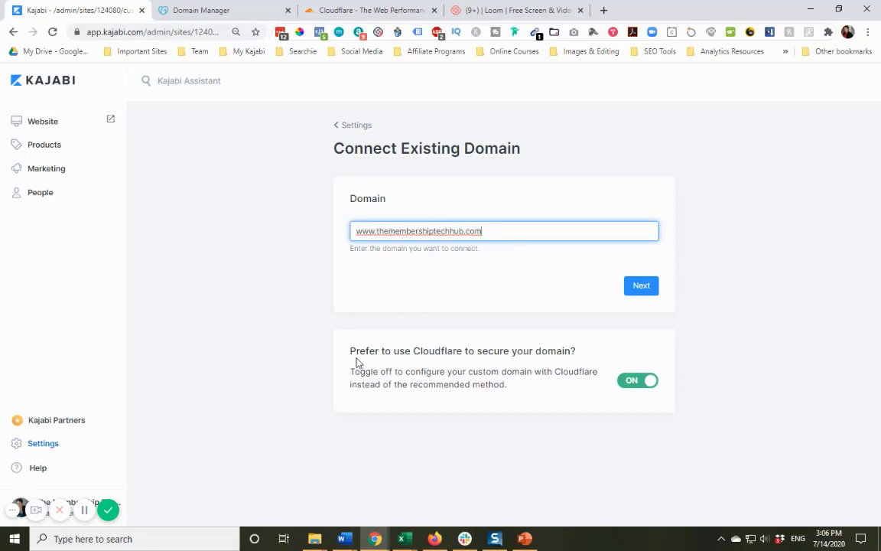
drag(350, 350, 584, 346)
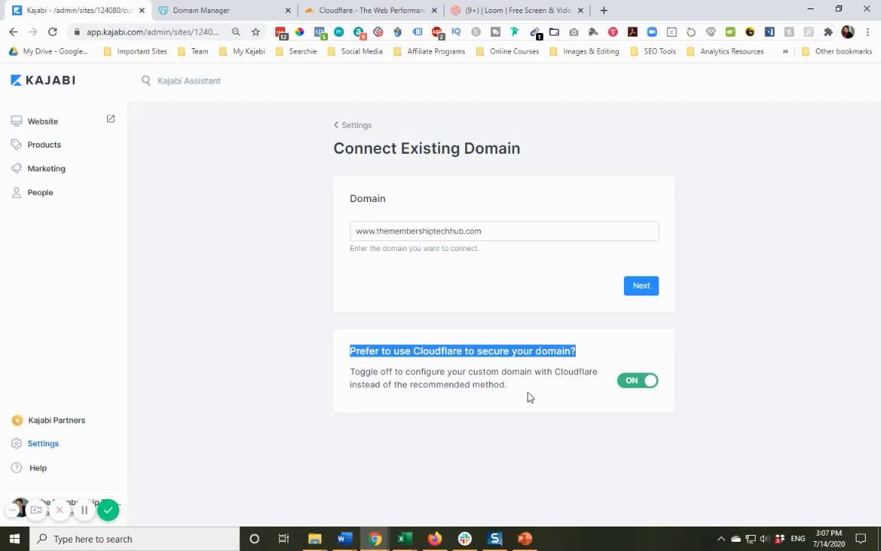
click(503, 400)
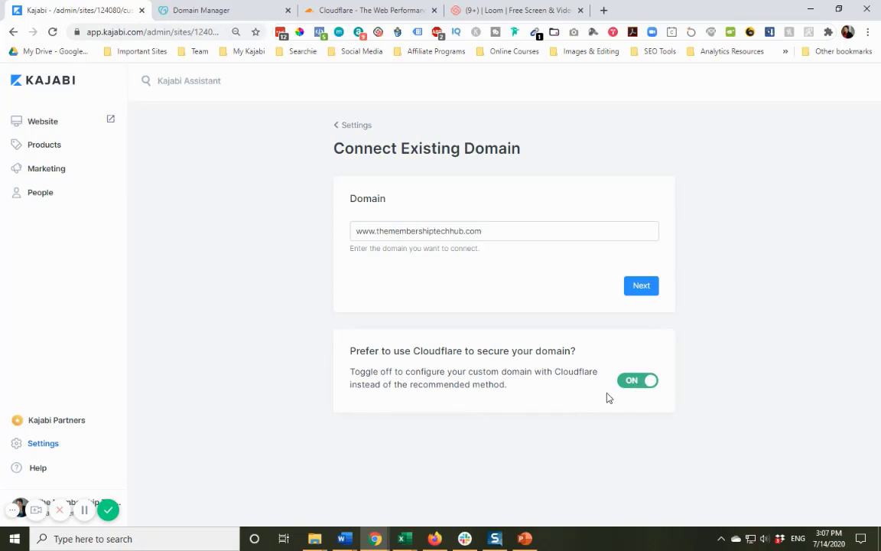
click(647, 289)
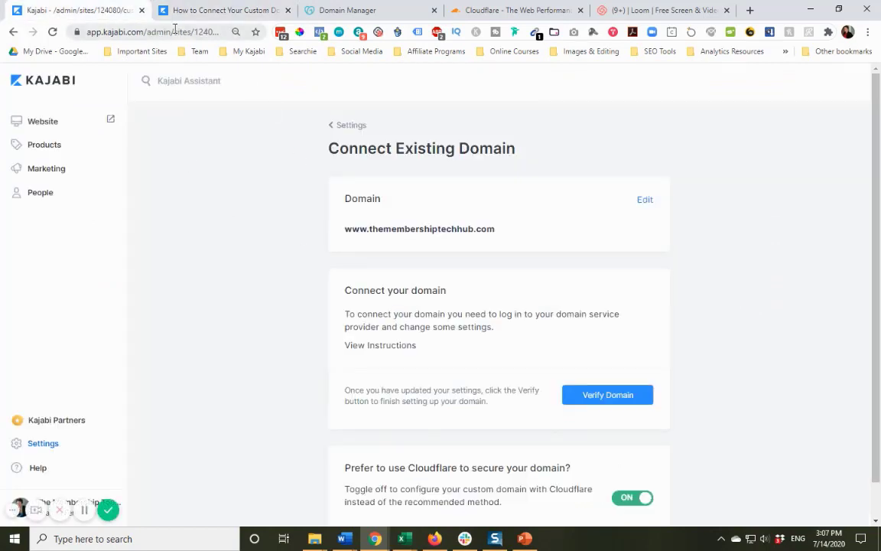
In GoDaddy's DNS Manage Zones, search for themembershiptechhub.com to load its DNS records.
click(341, 15)
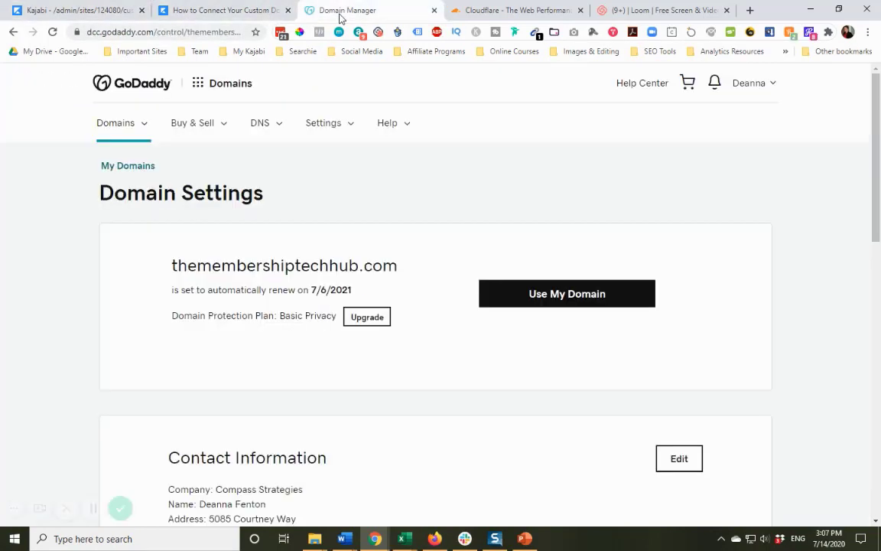
click(262, 128)
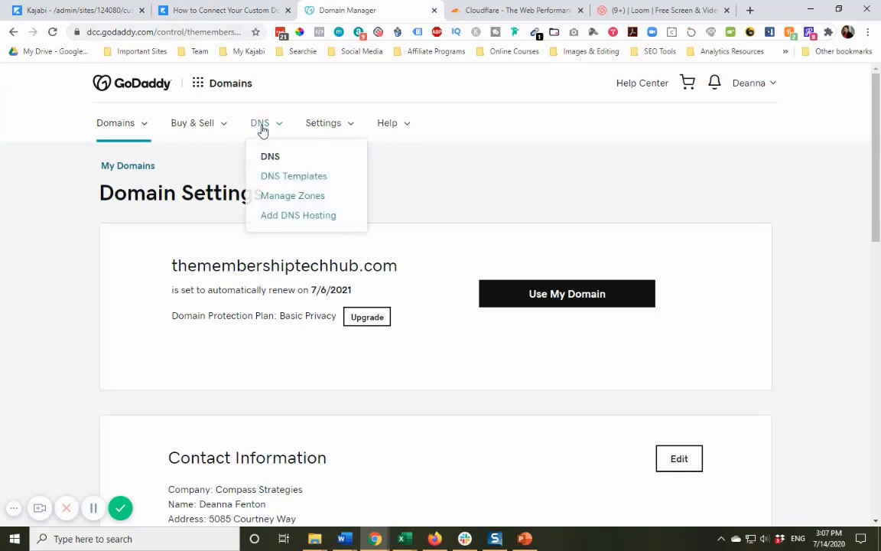
click(296, 202)
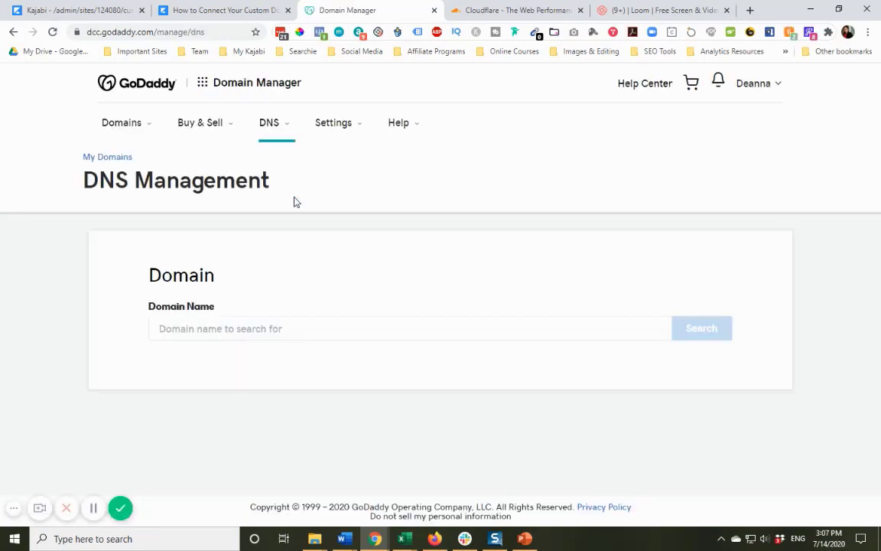
click(229, 327)
text(thememmb)
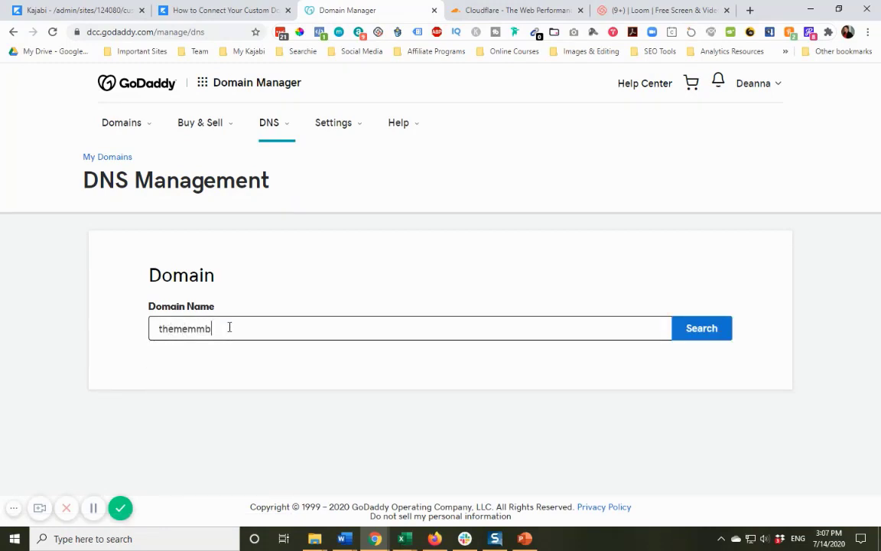
key(BackSpace)
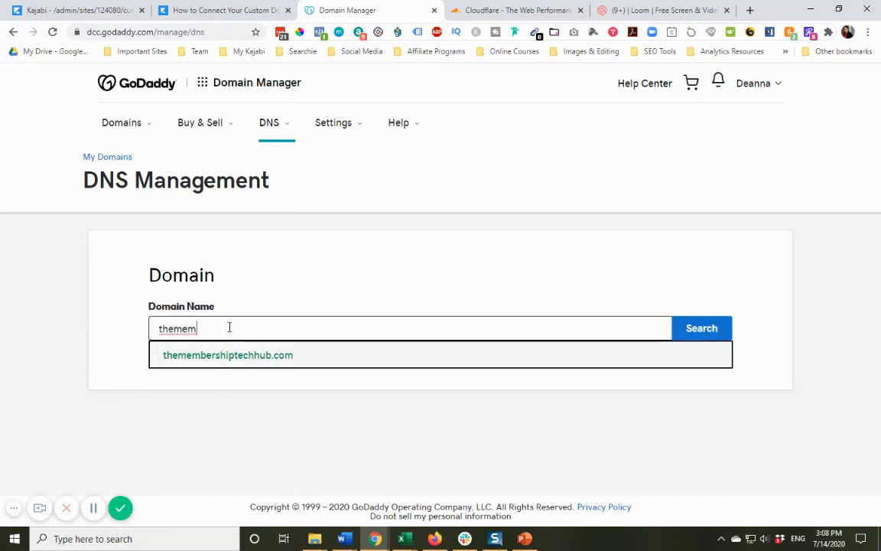
key(Return)
scroll(511, 238, down, 5)
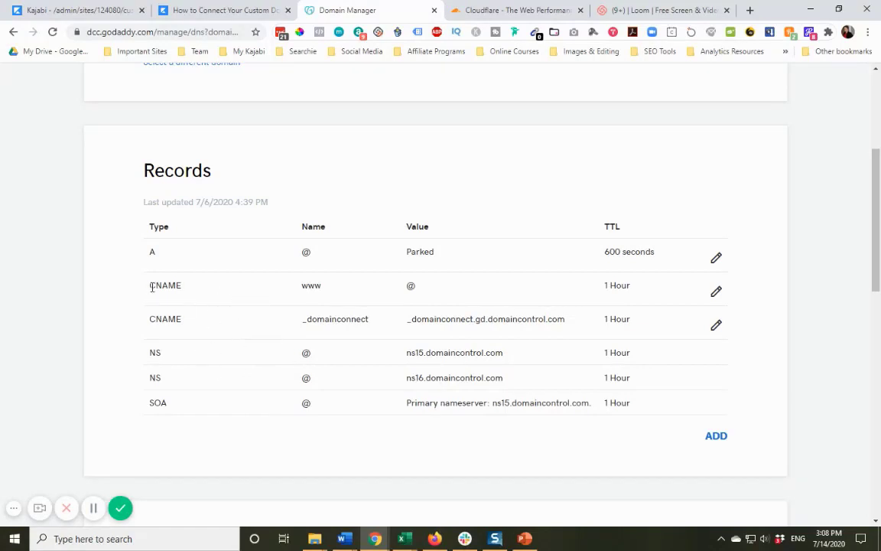
drag(150, 285, 183, 283)
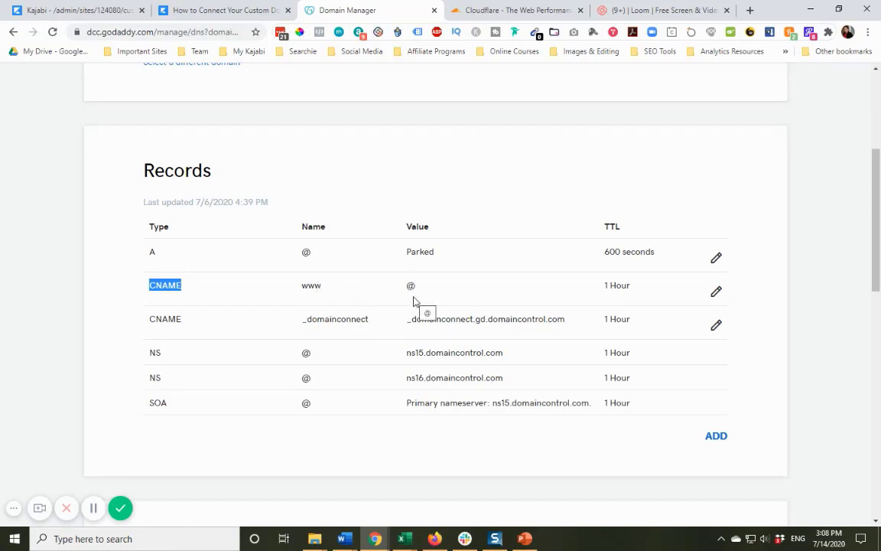
double_click(150, 253)
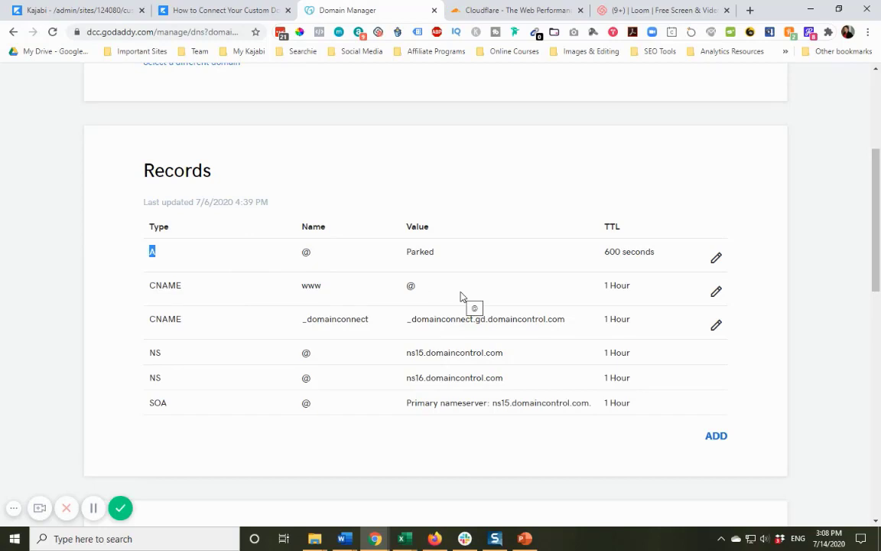
Change the www CNAME record's value from @ to ssl.kajabi.com and save it.
click(716, 294)
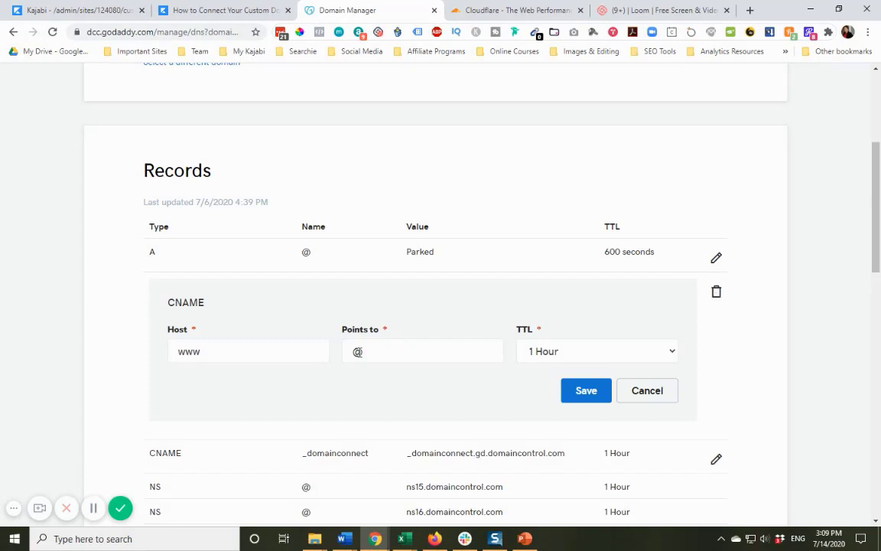
drag(365, 352, 349, 354)
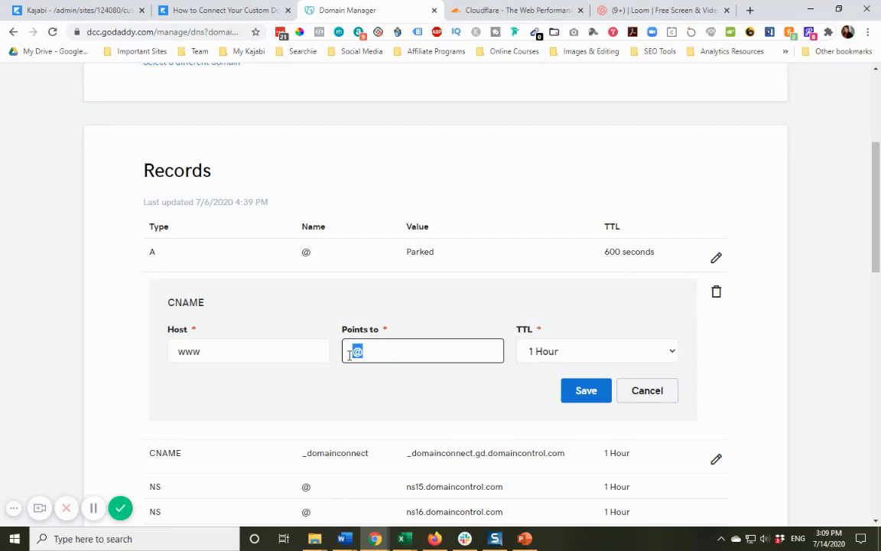
text(ssl.kajabi.com)
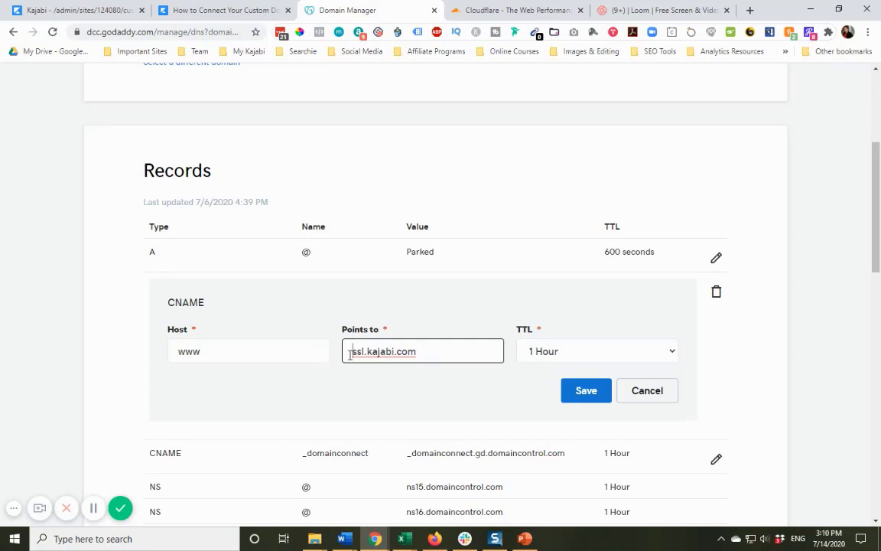
drag(351, 353, 436, 353)
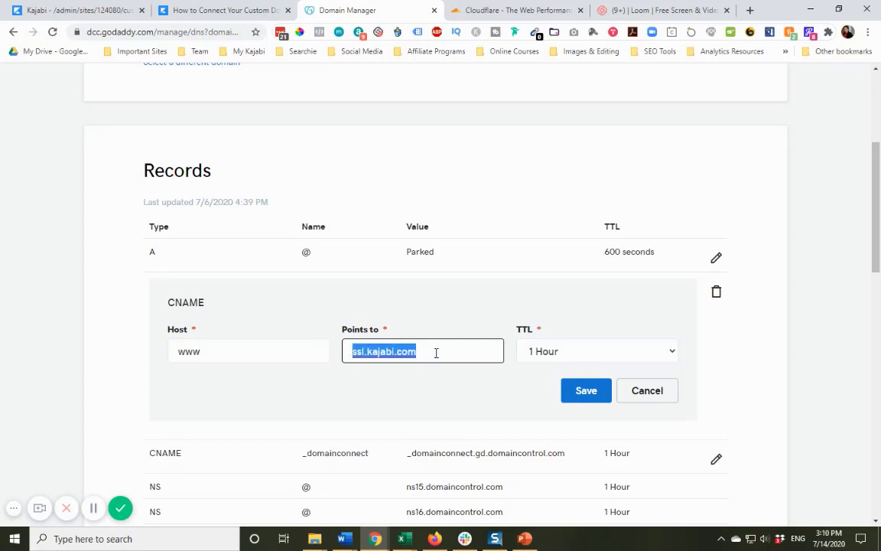
click(467, 399)
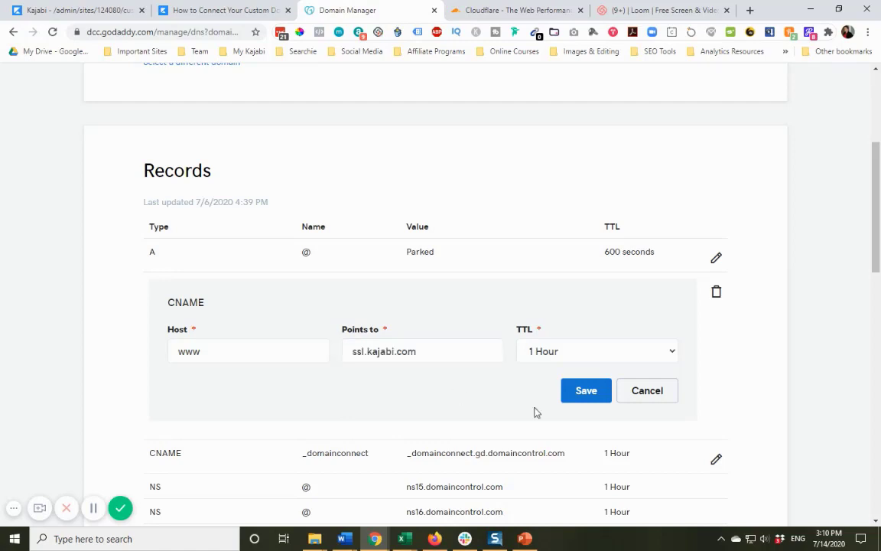
click(586, 391)
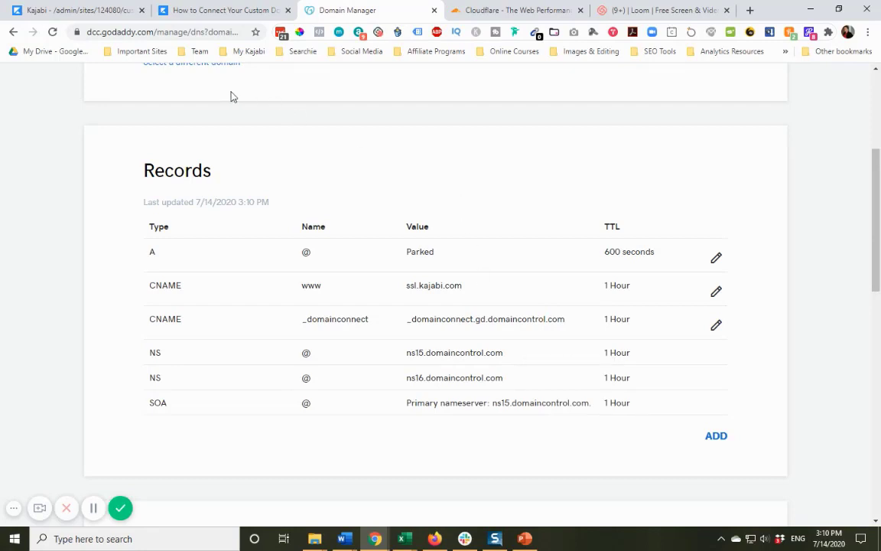
click(95, 11)
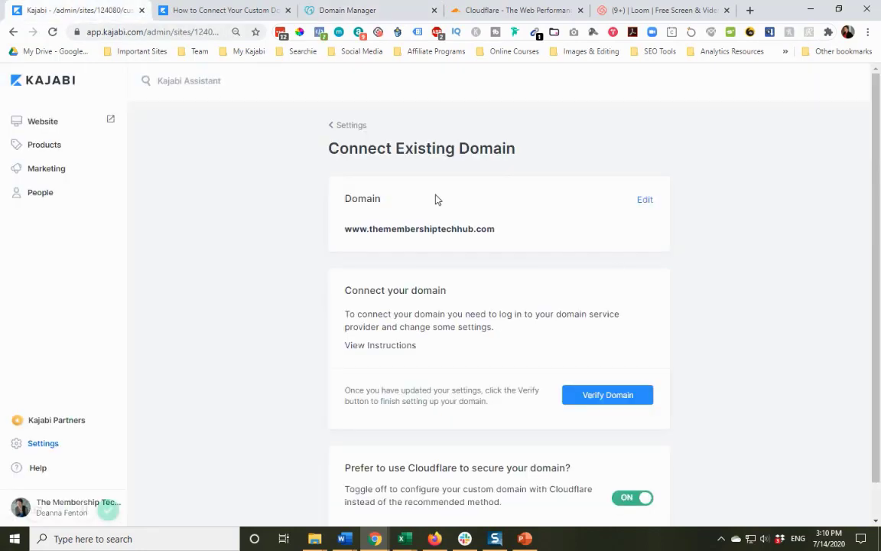
scroll(551, 314, down, 1)
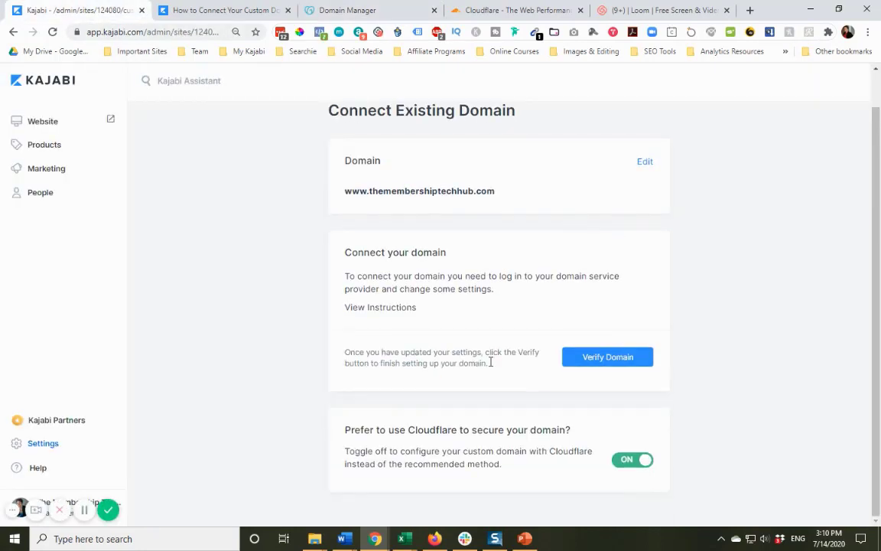
click(599, 361)
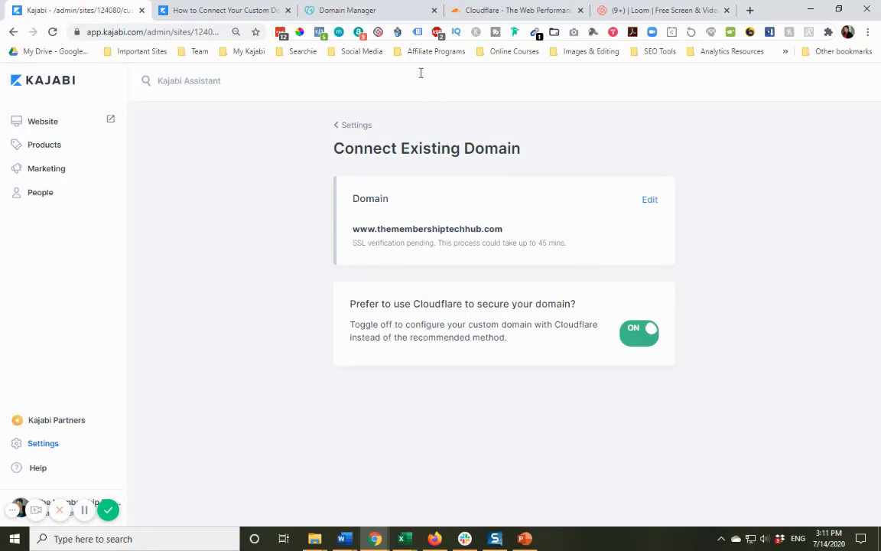
click(370, 13)
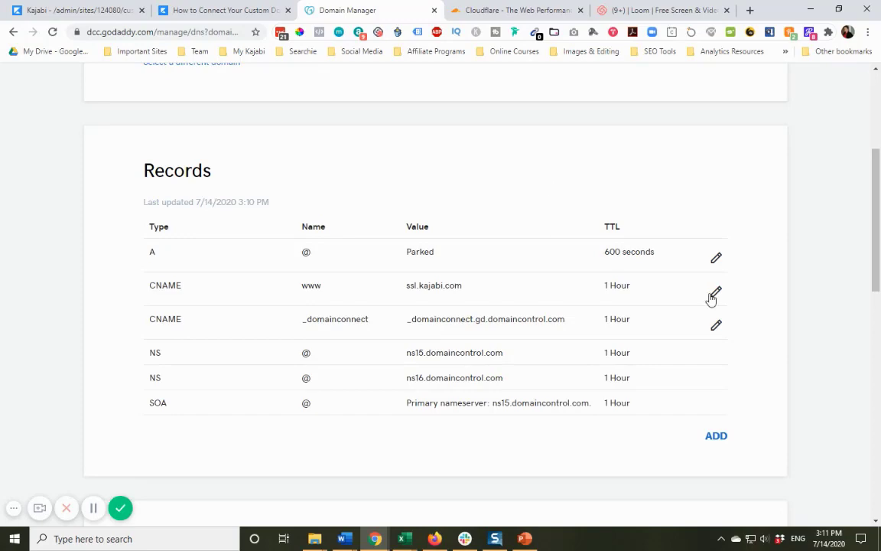
scroll(709, 299, down, 5)
scroll(710, 299, down, 4)
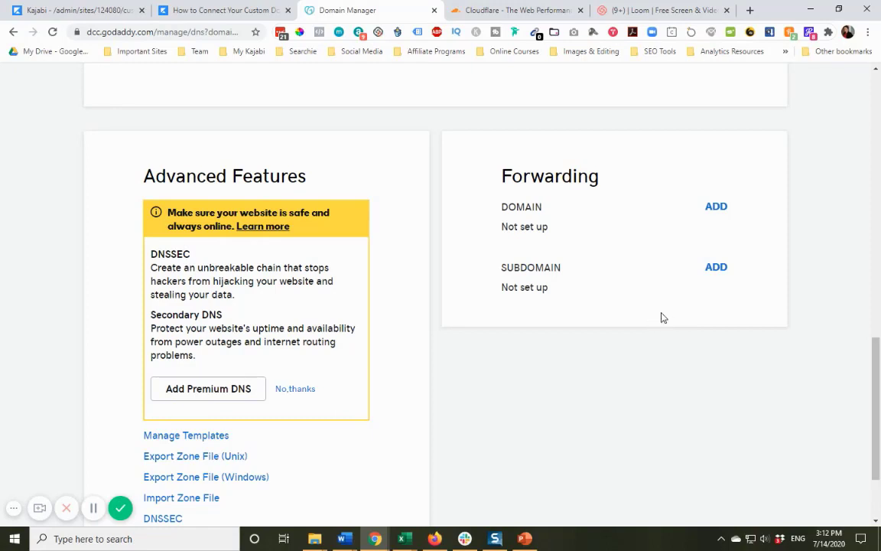
click(716, 208)
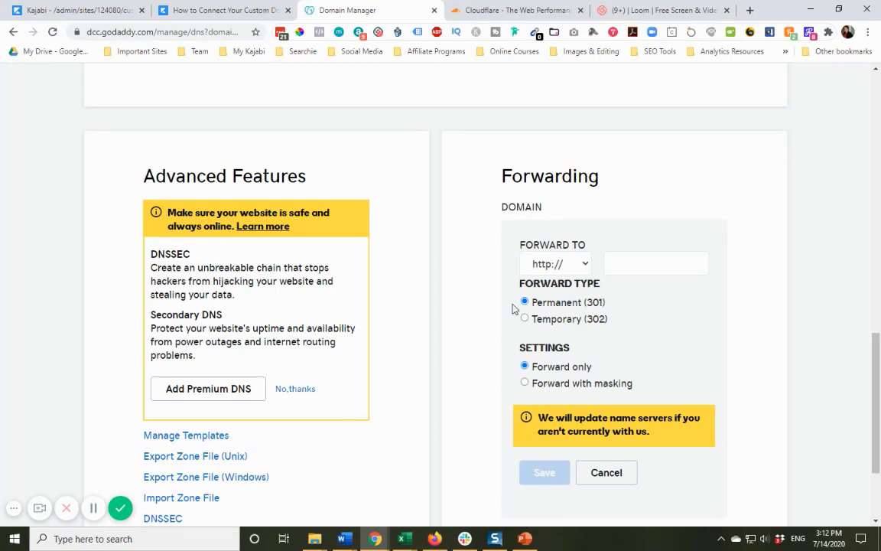
click(586, 266)
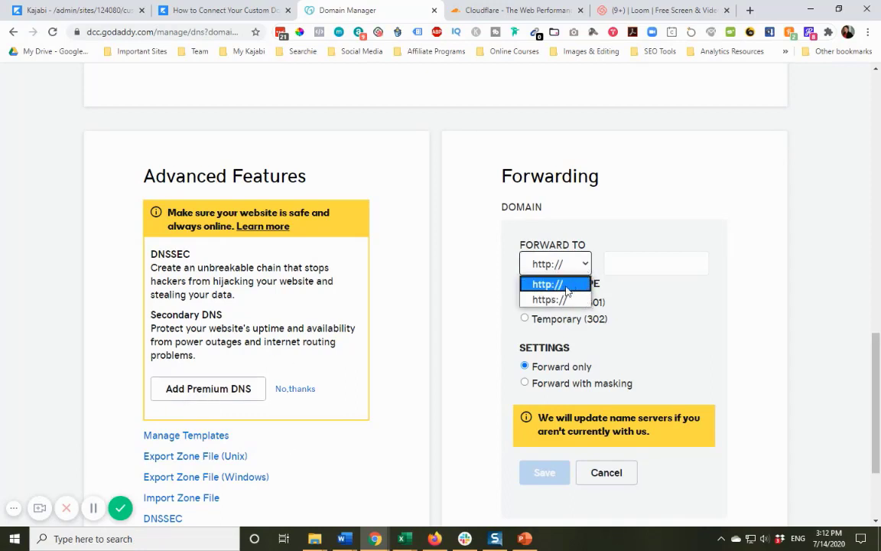
click(551, 300)
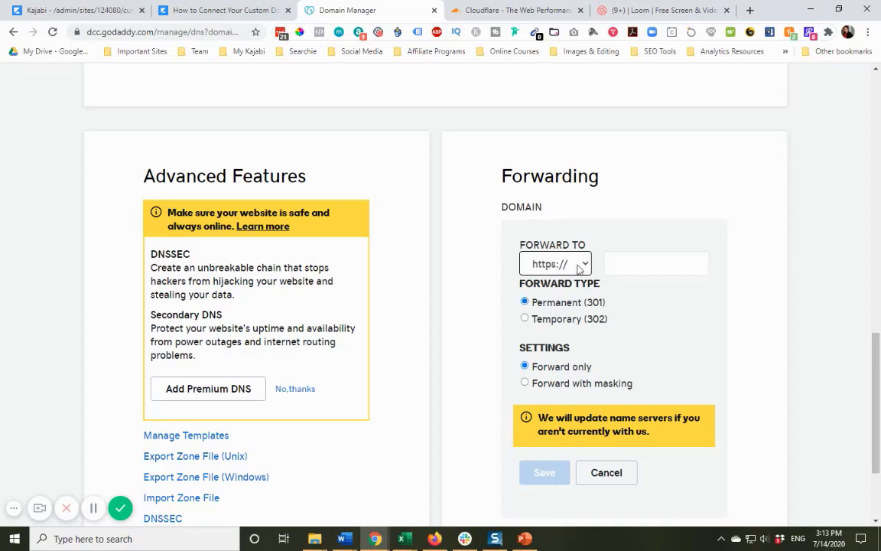
click(616, 263)
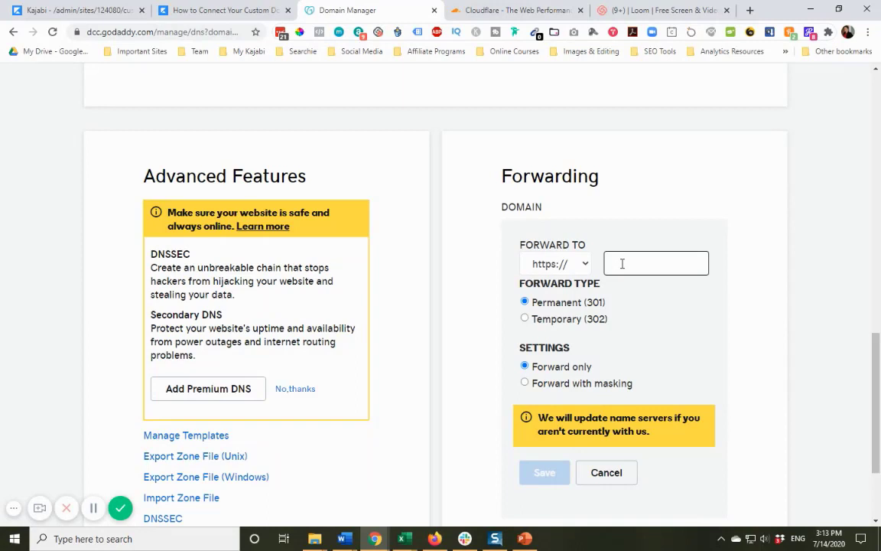
text(www)
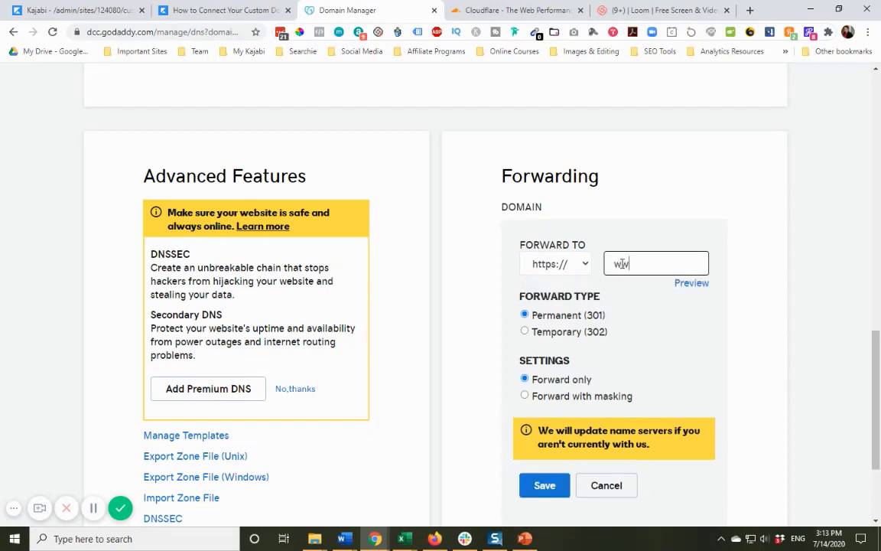
text(.themembershi)
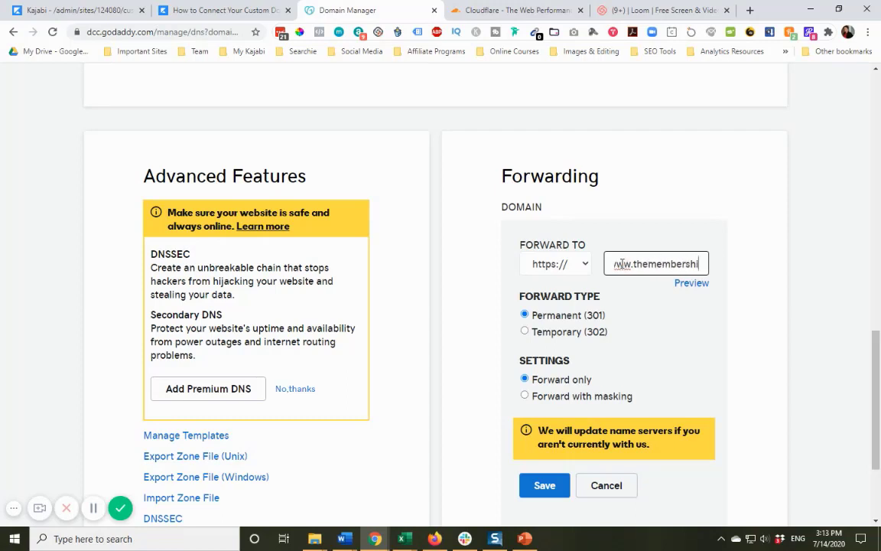
text(ptechhub.com)
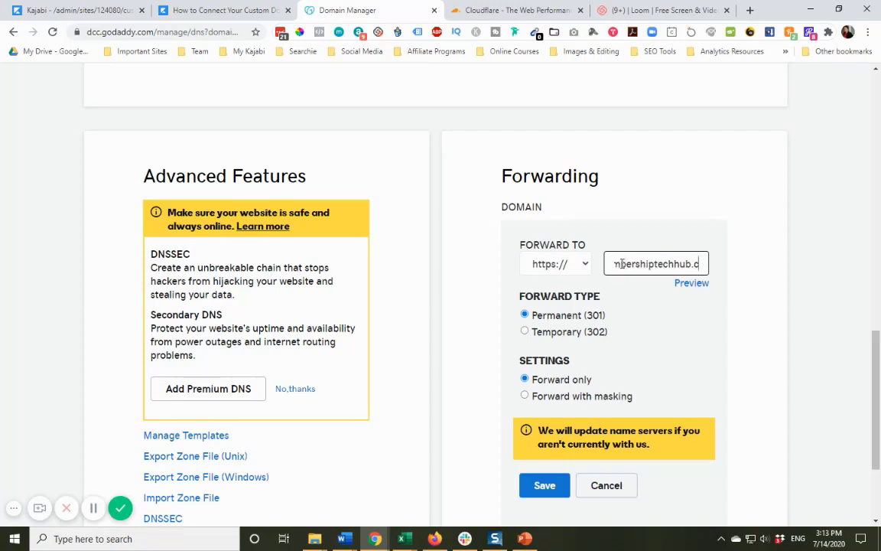
click(548, 494)
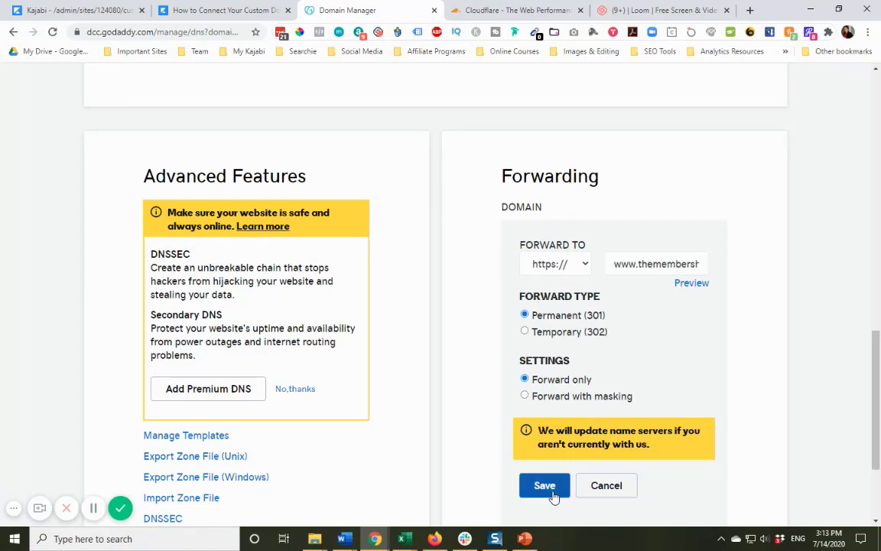
click(554, 494)
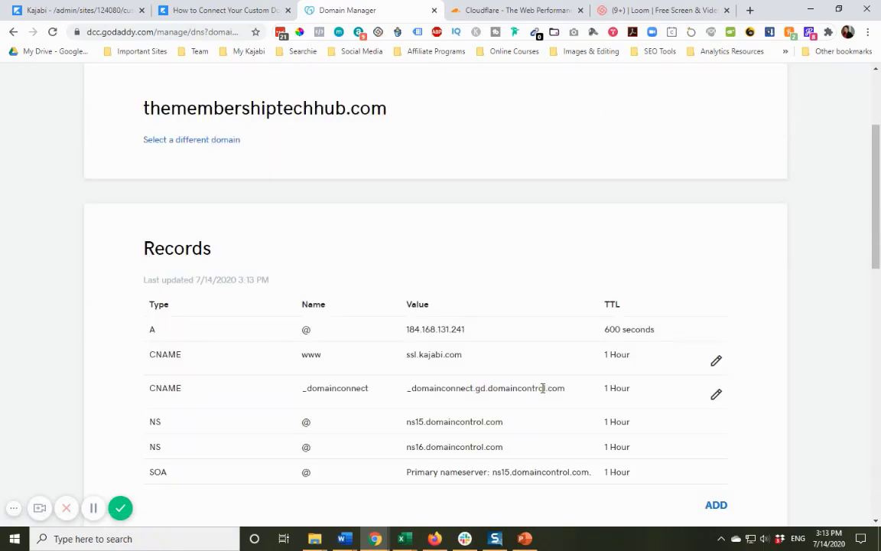
scroll(543, 388, down, 10)
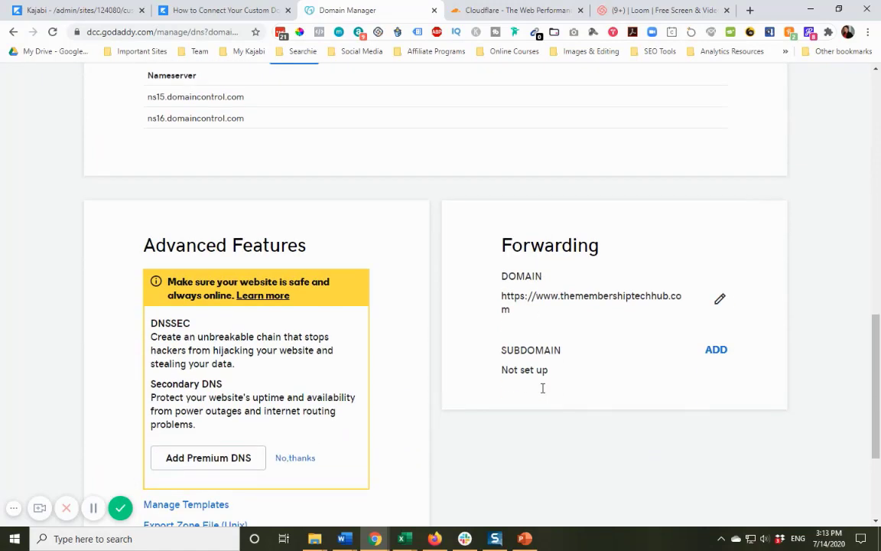
scroll(496, 295, up, 7)
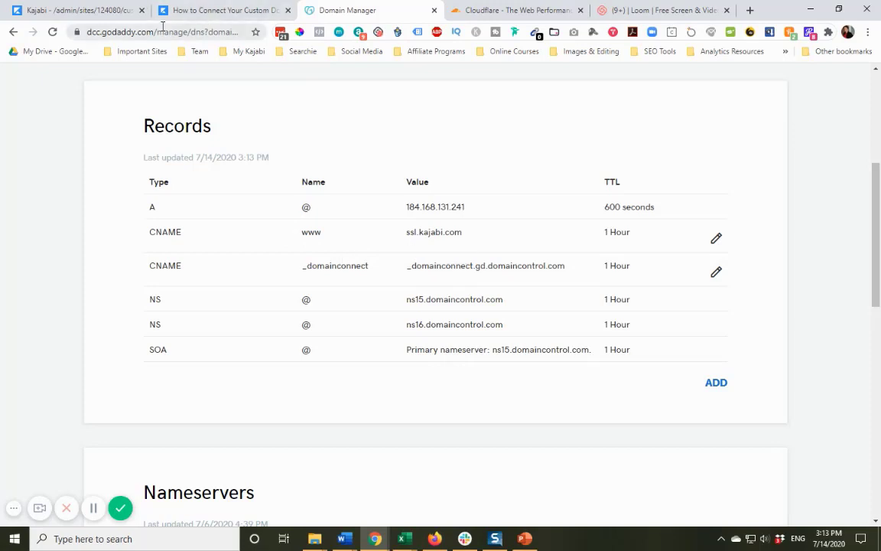
Read Kajabi Support's Gmail message confirming the custom domain is being verified.
click(95, 511)
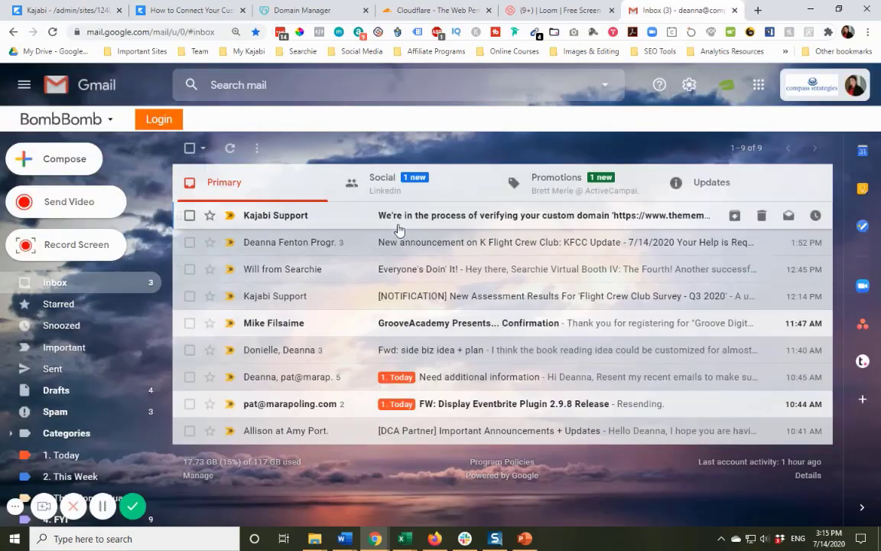
click(387, 215)
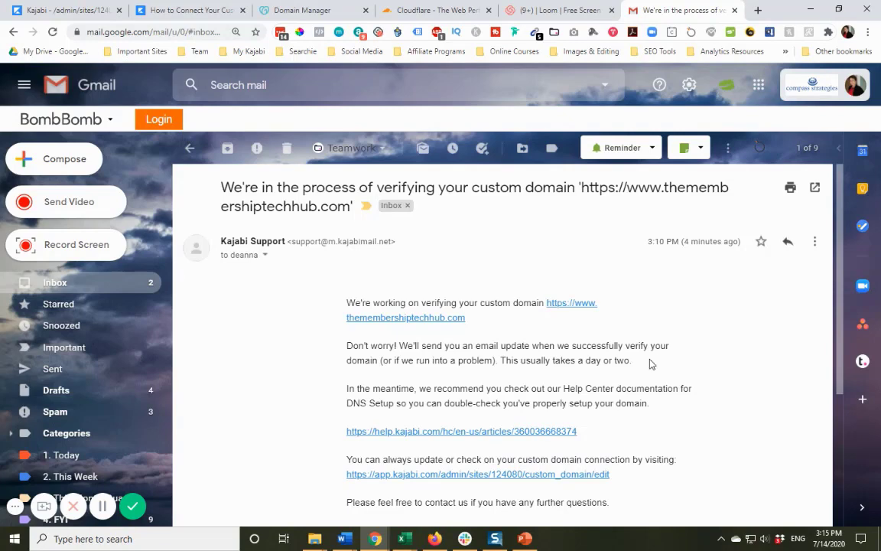
scroll(675, 366, down, 1)
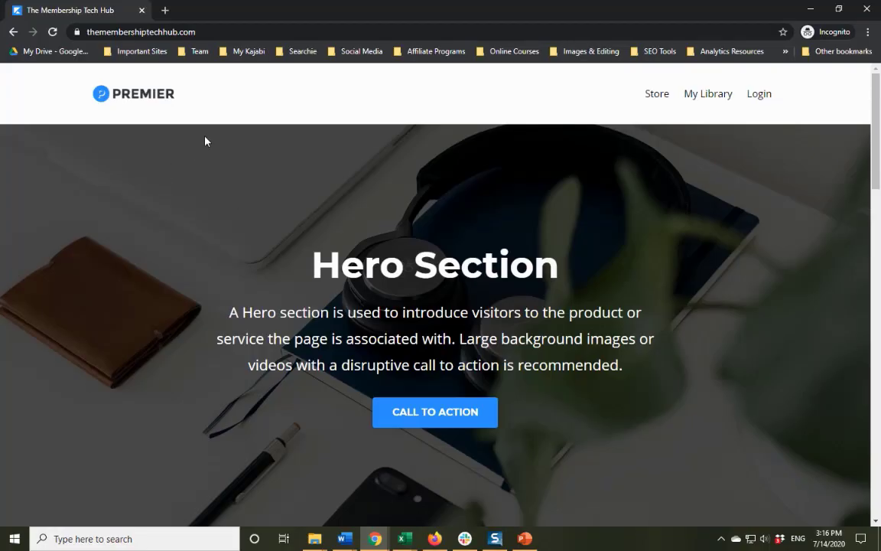
Scroll through the live themembershiptechhub.com home page, then start a blank incognito tab.
scroll(205, 140, down, 7)
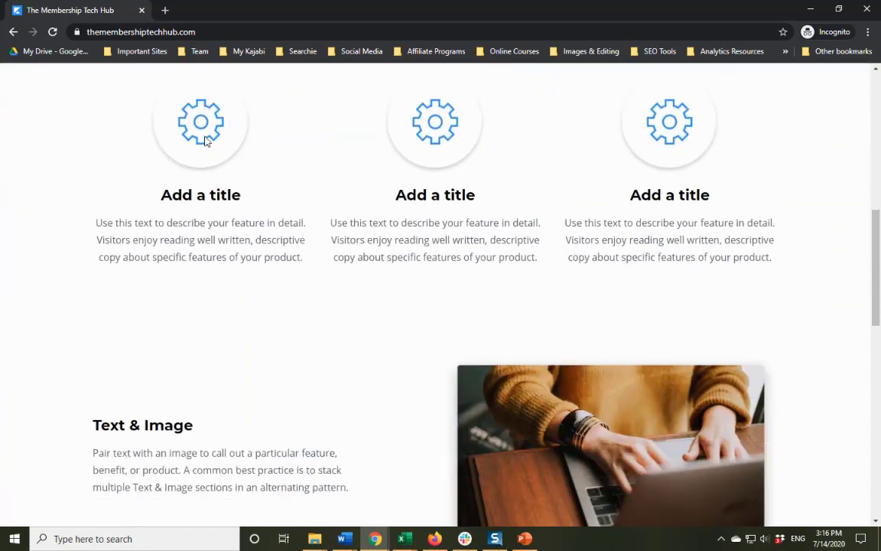
scroll(205, 141, down, 4)
scroll(205, 141, up, 9)
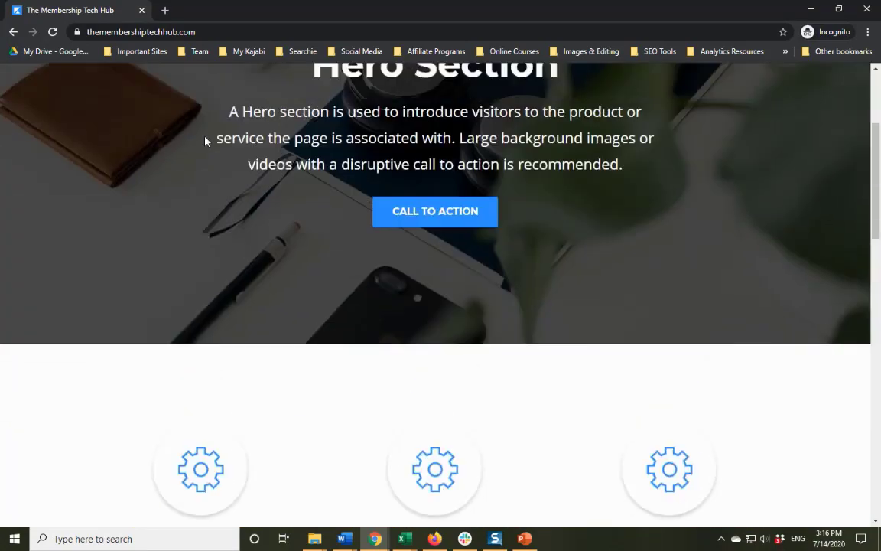
scroll(205, 141, up, 2)
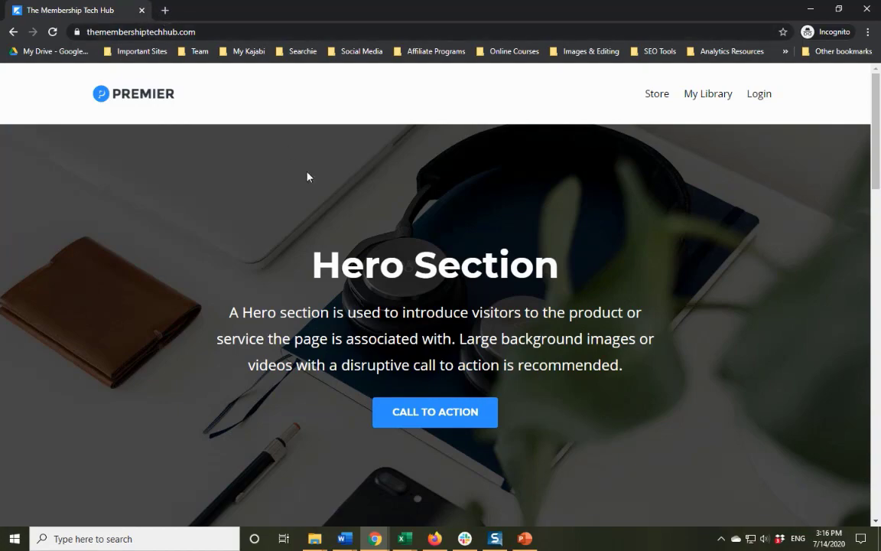
scroll(307, 177, down, 8)
scroll(308, 176, up, 8)
click(165, 11)
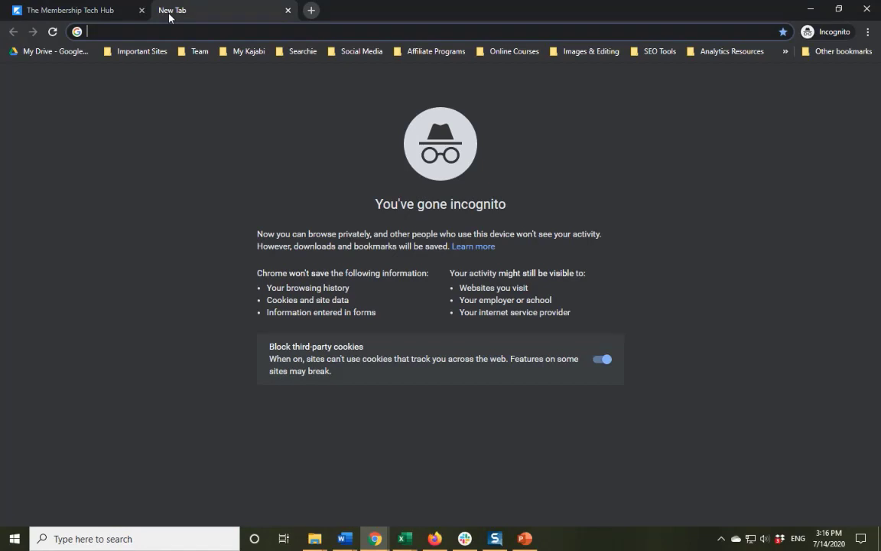
text(htt)
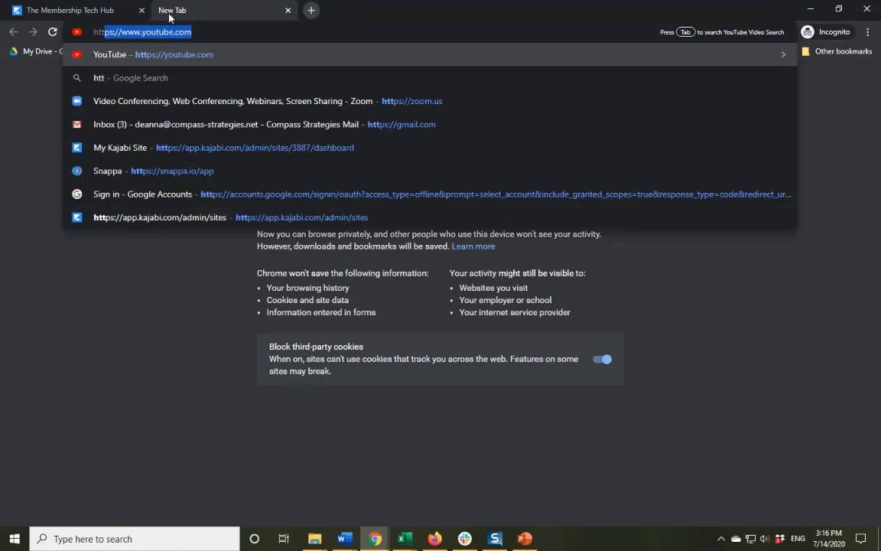
text(ps)
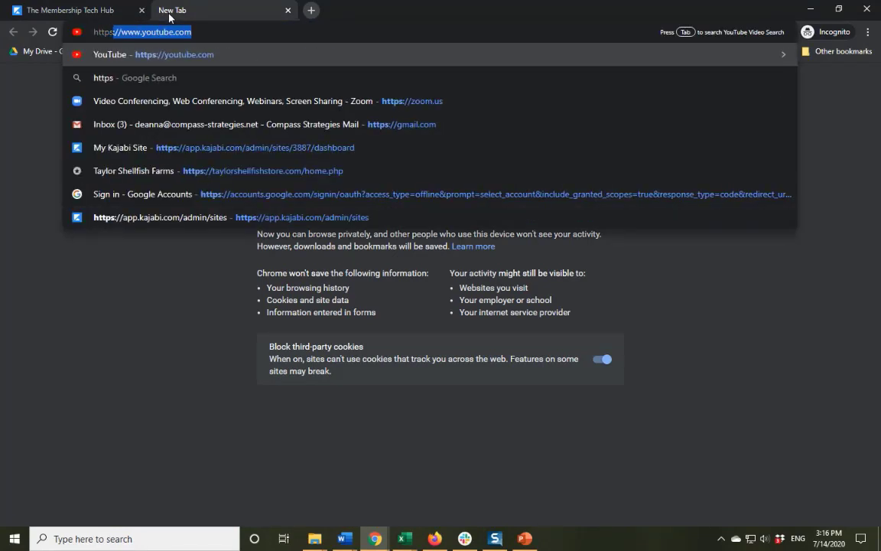
text(://)
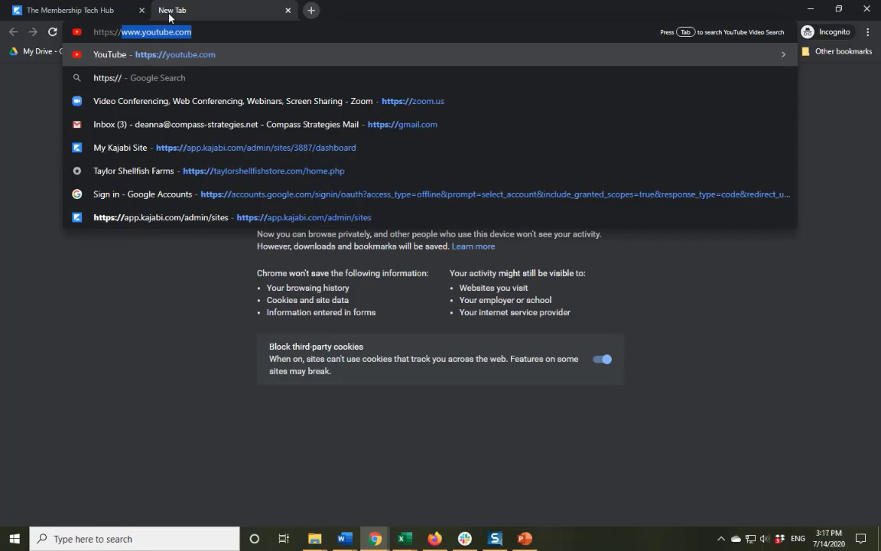
text(the)
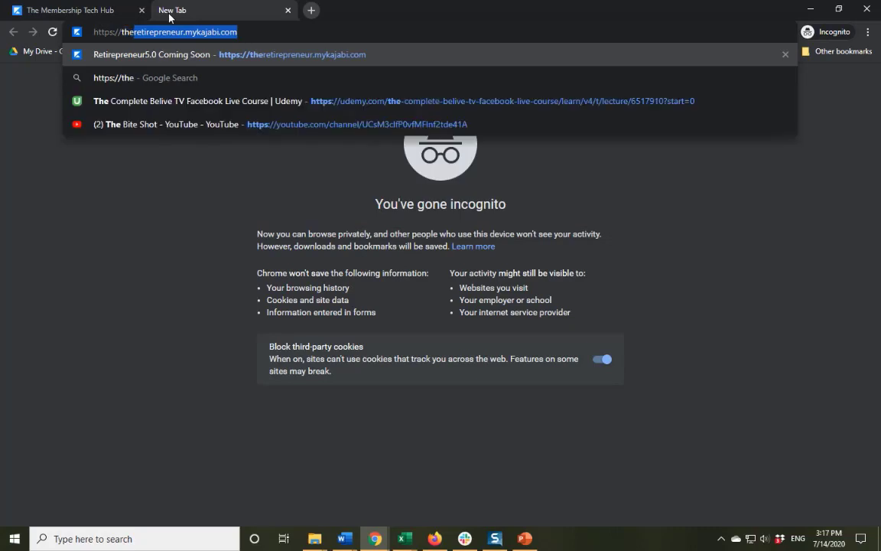
text(membershiptech)
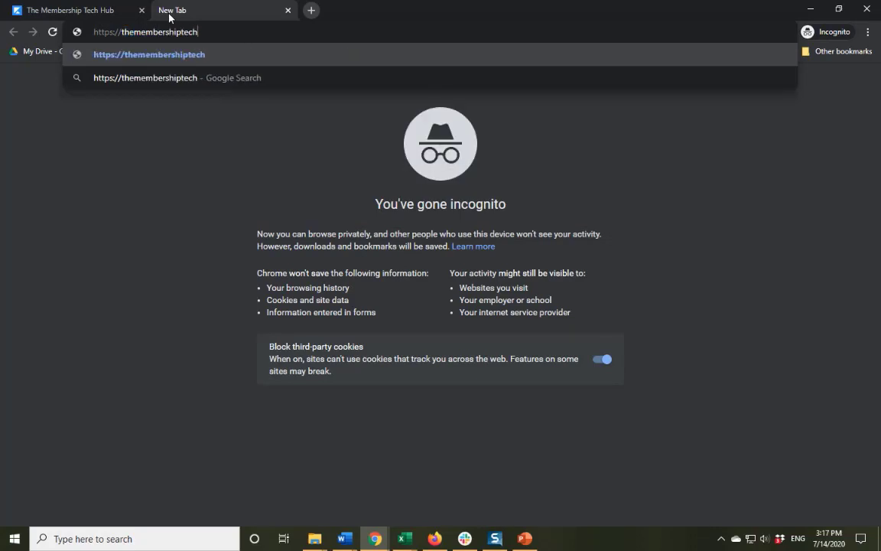
text(hub.com)
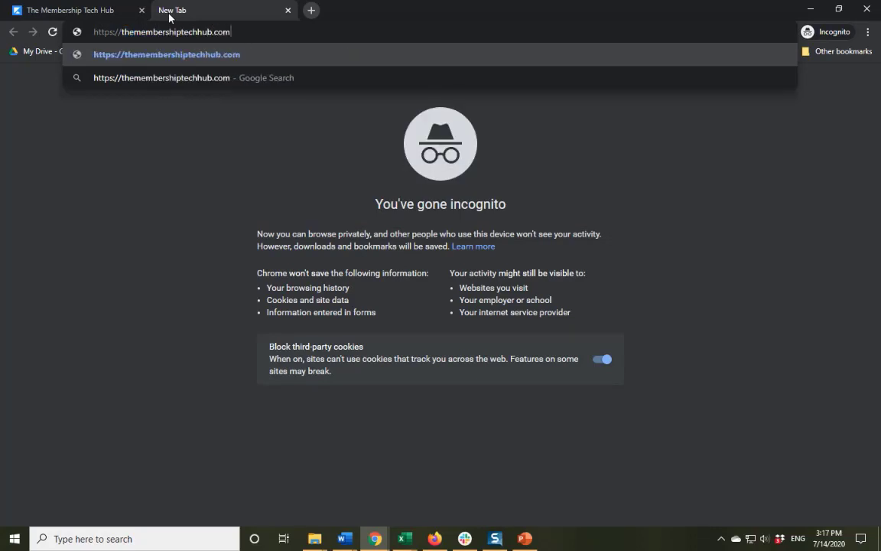
key(Return)
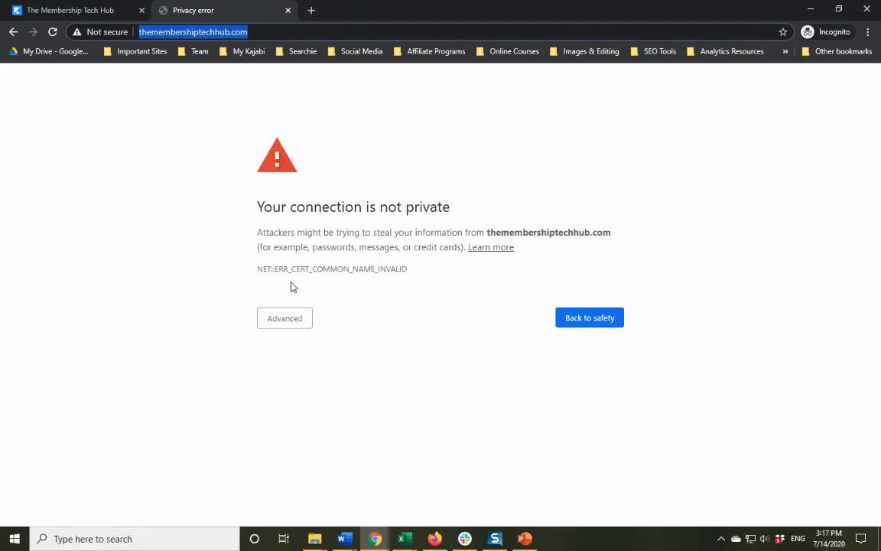
key(Return)
Select the live site's web address, then return to Kajabi's Connect Existing Domain page.
click(89, 12)
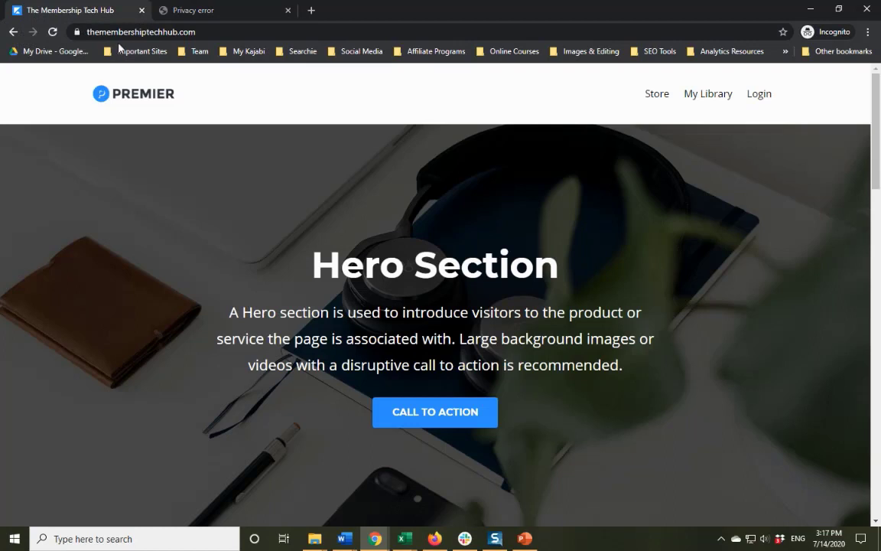
click(89, 31)
key(ctrl+c)
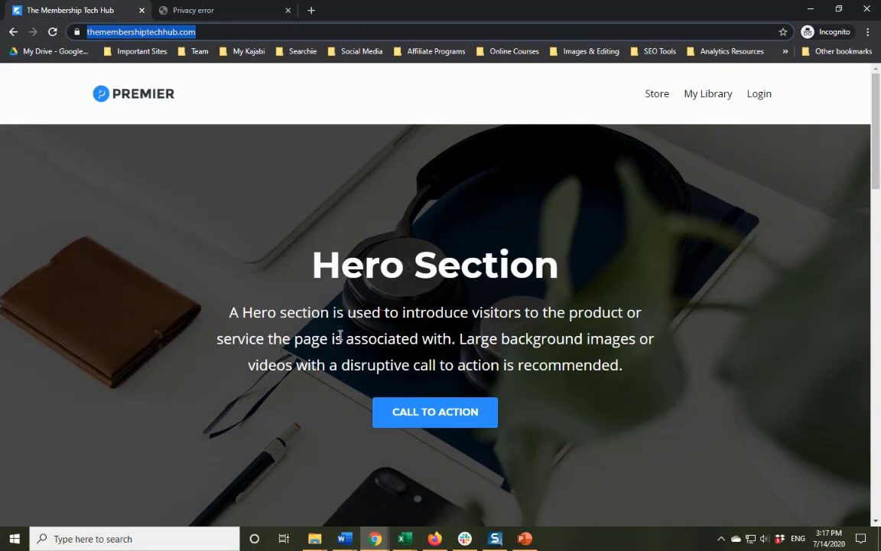
key(alt+Tab)
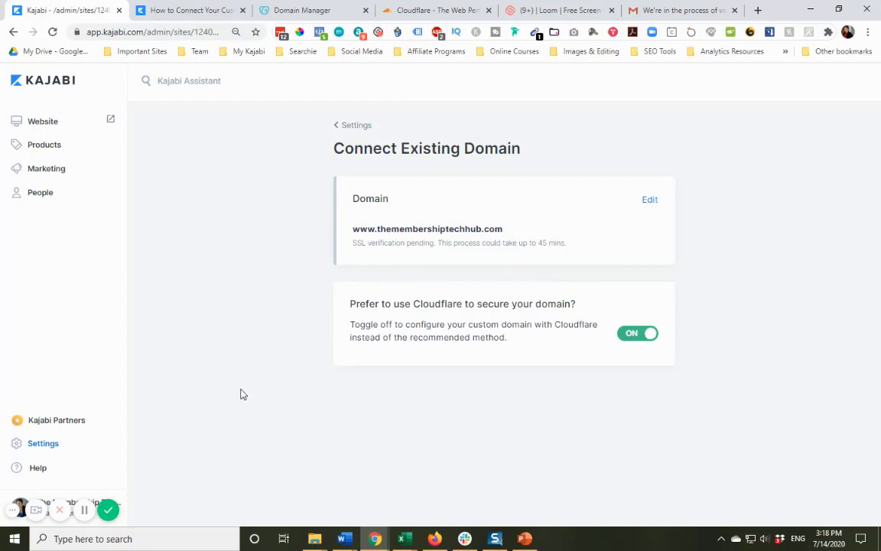
Open a new blank incognito Chrome window from the taskbar icon.
right_click(375, 539)
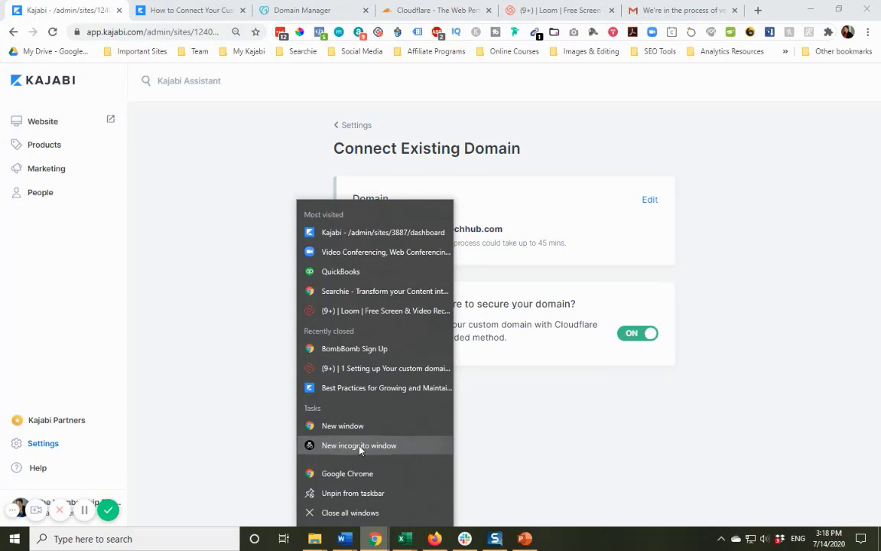
click(544, 438)
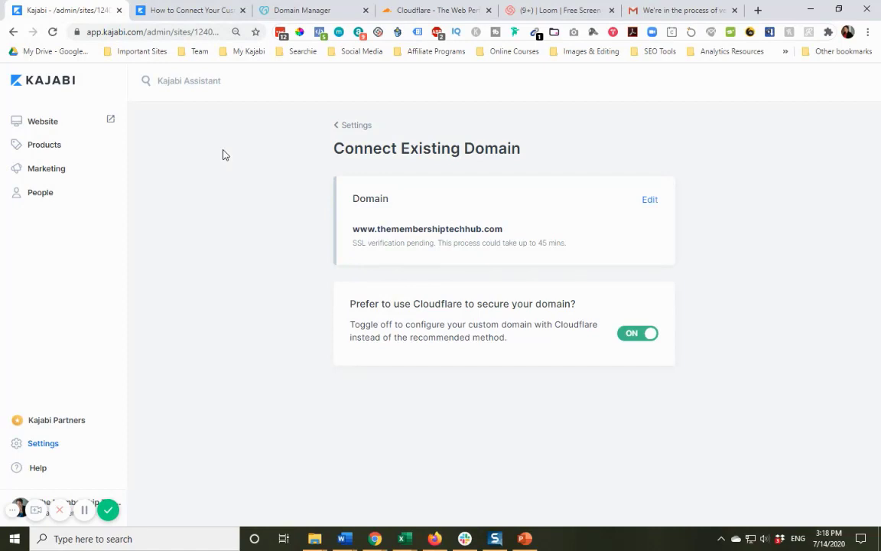
click(377, 540)
click(333, 404)
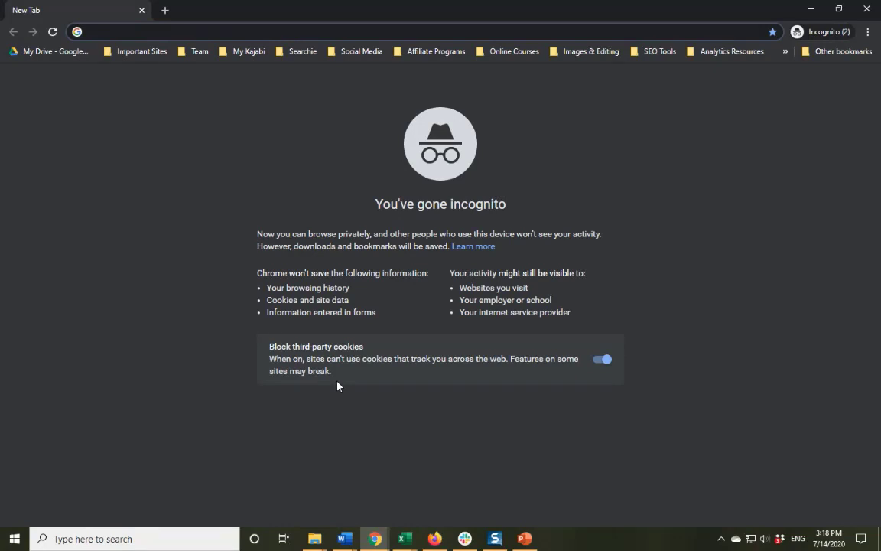
text(www)
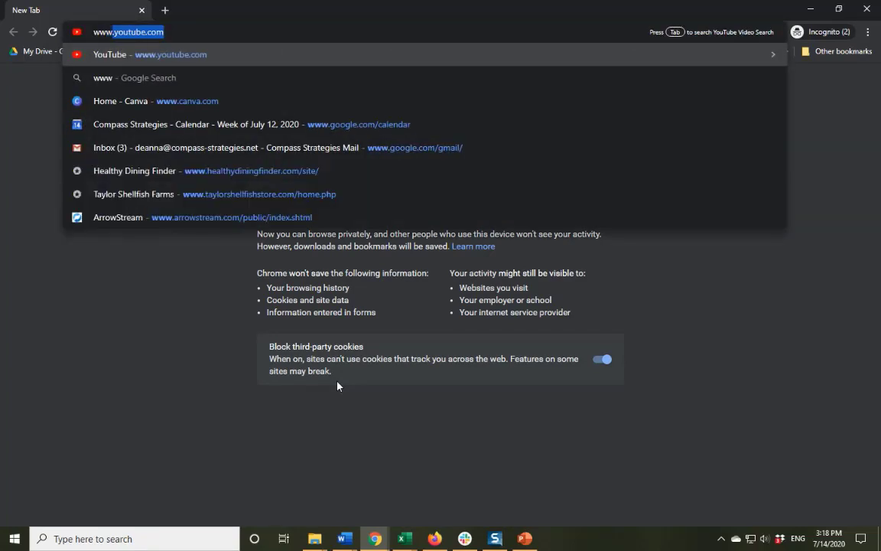
text(.)
key(ctrl+v)
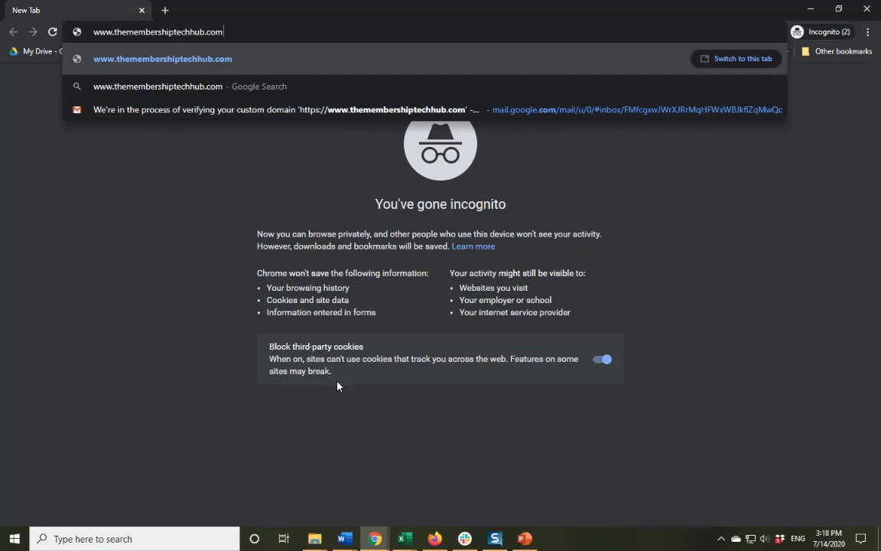
key(Return)
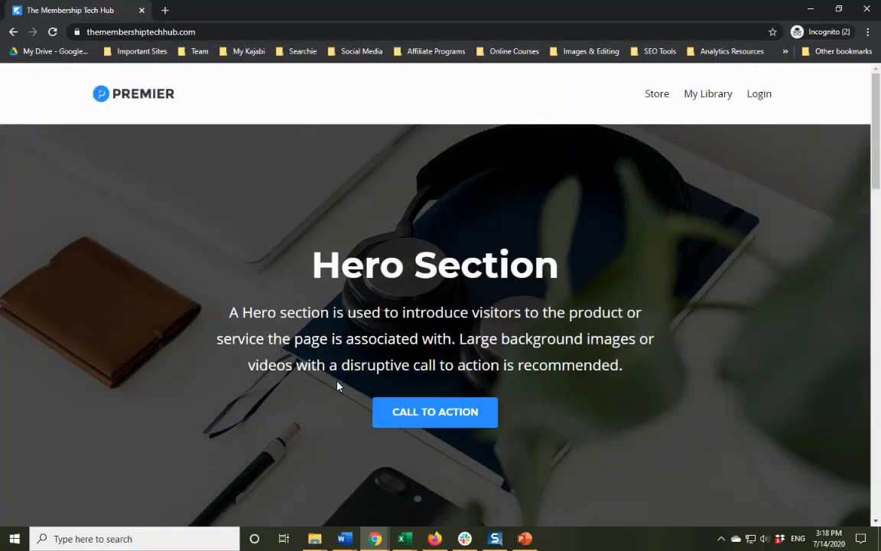
click(377, 539)
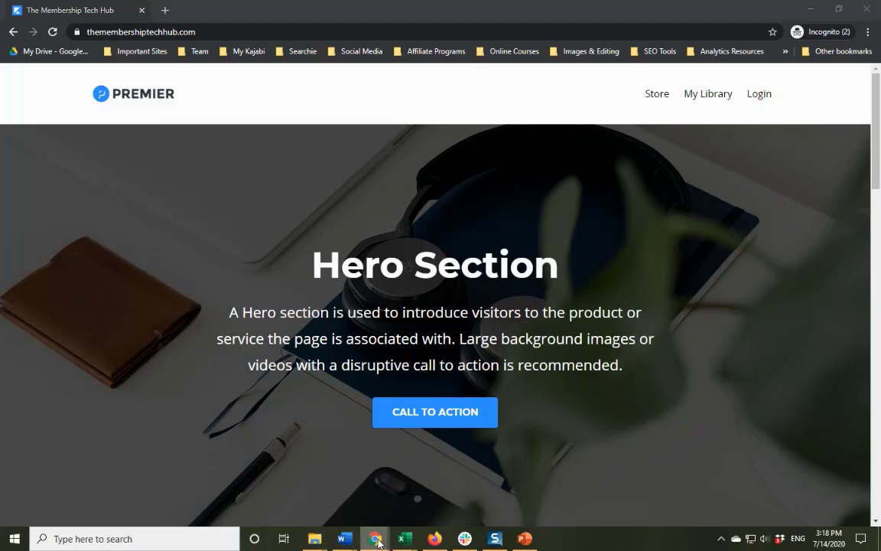
Bring the Kajabi window forward and show GoDaddy's DNS records with the www CNAME.
click(253, 467)
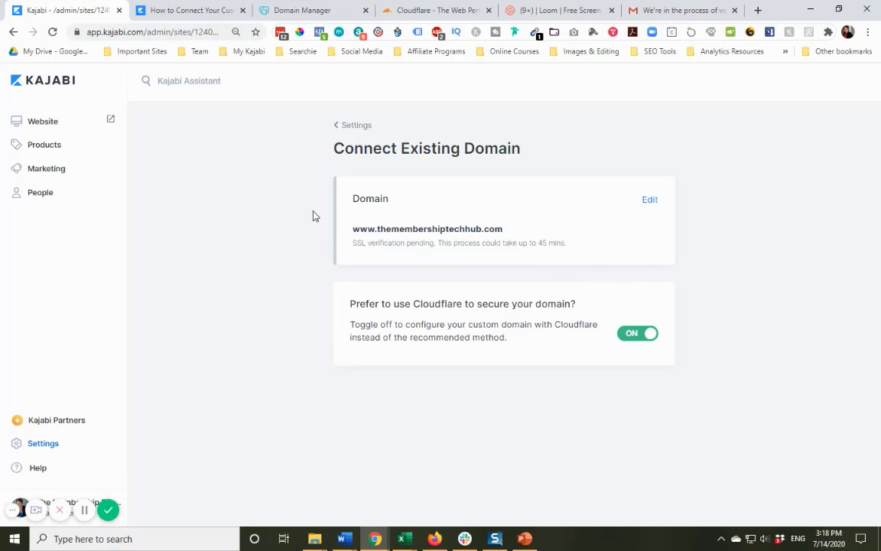
click(320, 11)
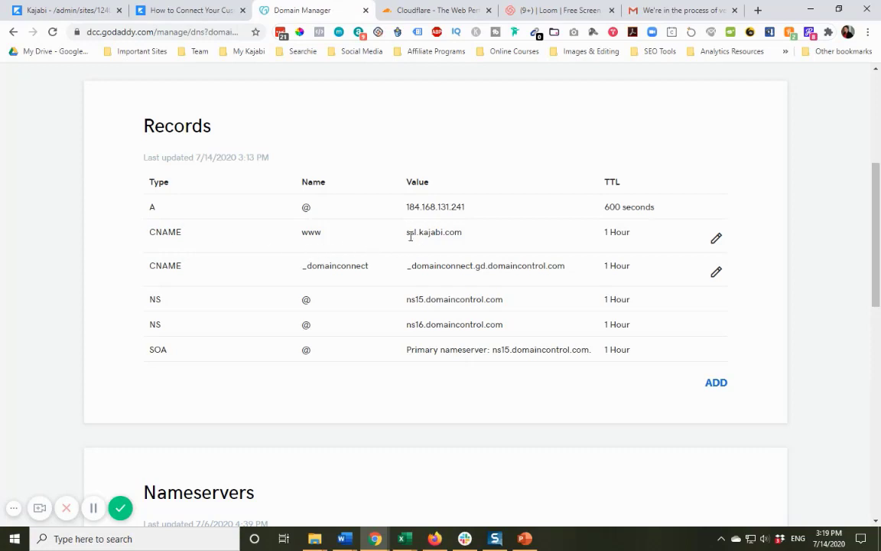
Check the www CNAME value ssl.kajabi.com, then view Kajabi's custom-domain confirmation email in Gmail.
drag(403, 233, 468, 237)
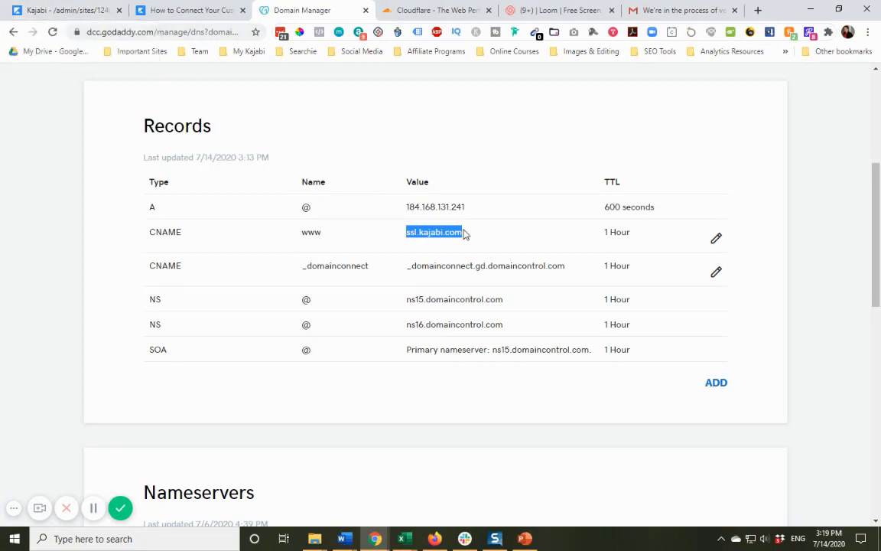
click(440, 205)
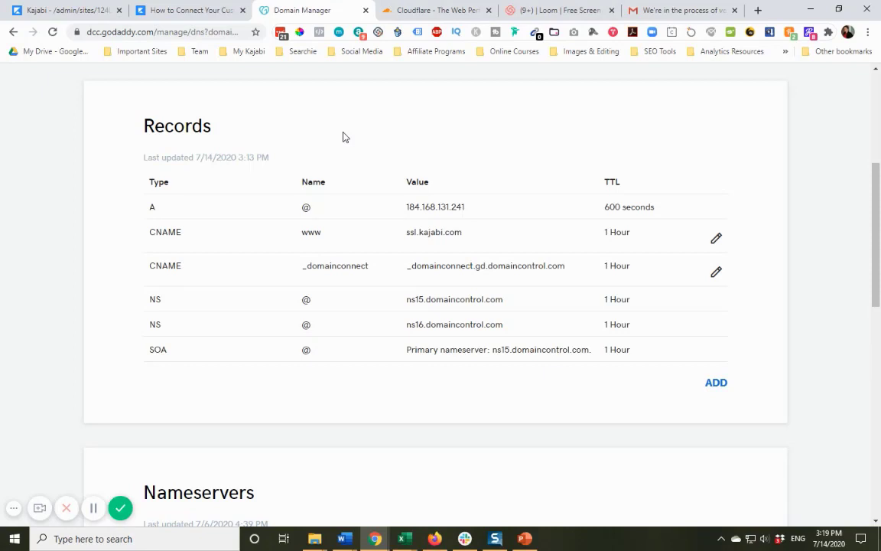
key(ctrl+9)
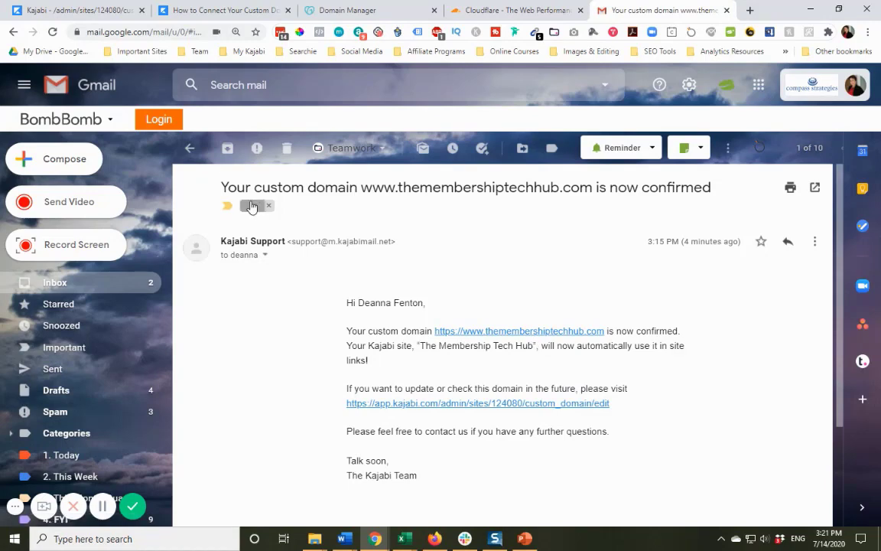
Go back from the confirmation email to the Gmail inbox list.
click(191, 150)
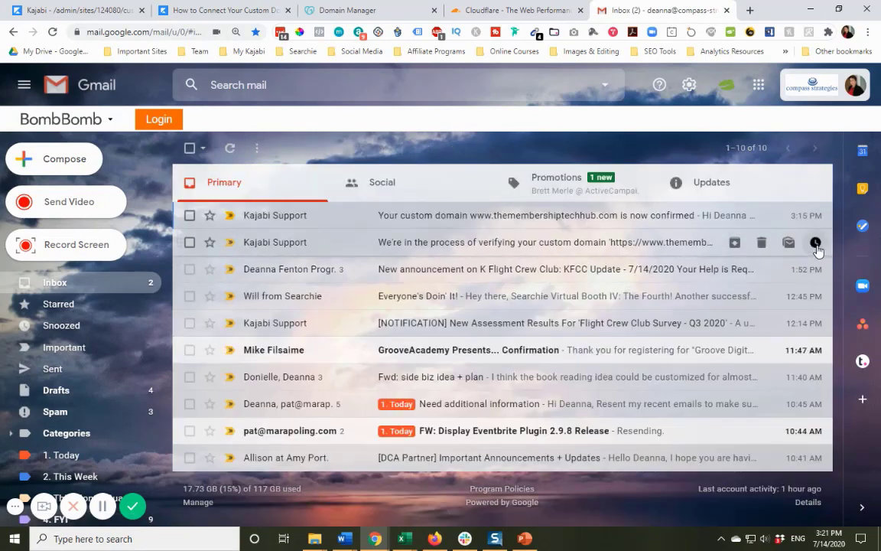